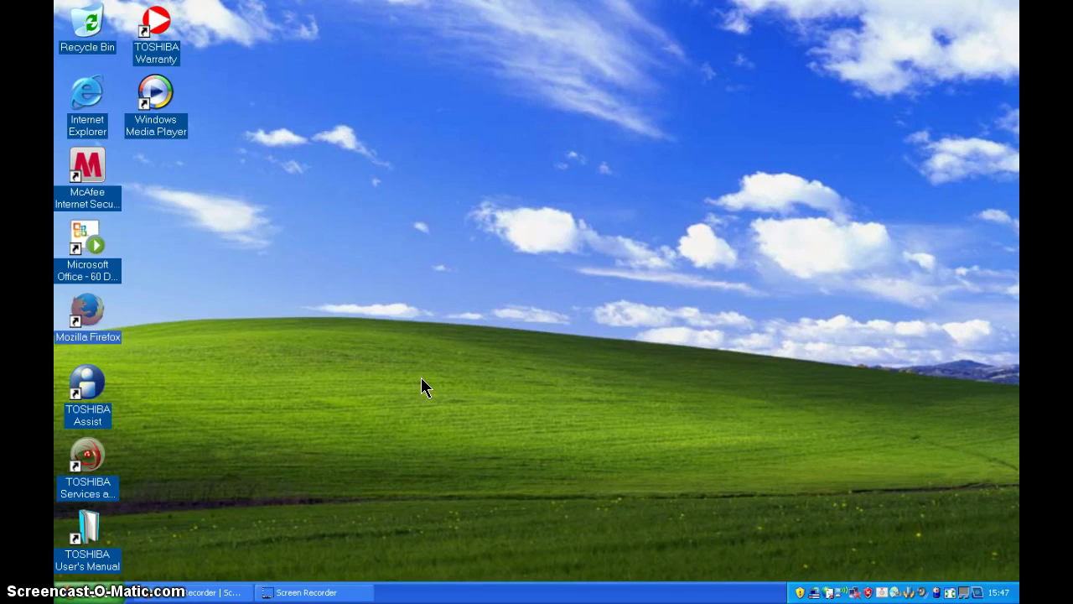
Step: Open the Windows XP Start menu with the Windows key
key(super)
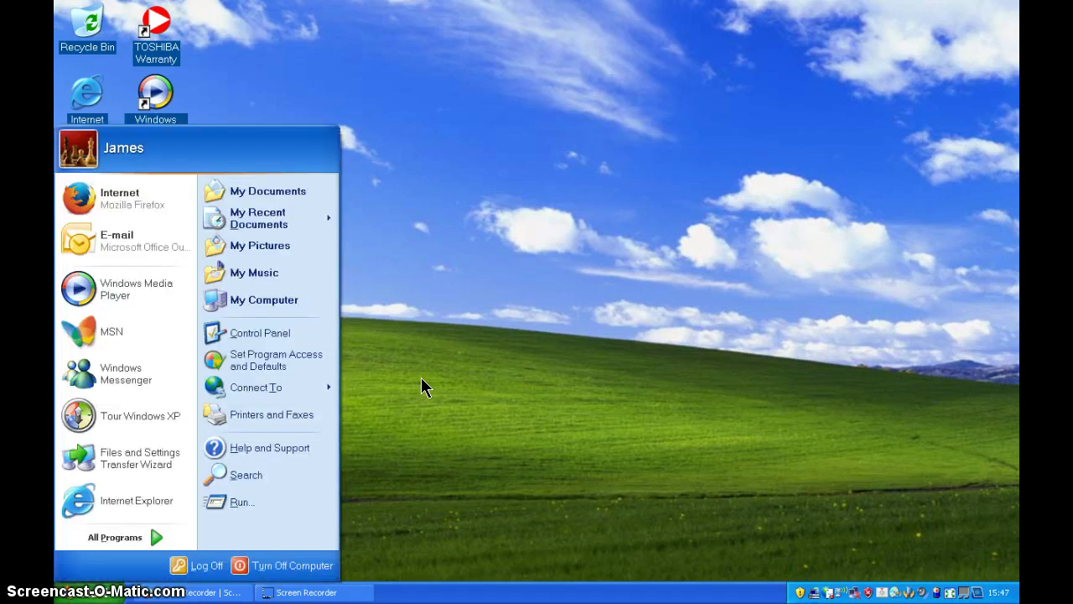
Step: Launch the Accessibility Wizard from Control Panel's Accessibility Options category
key(c)
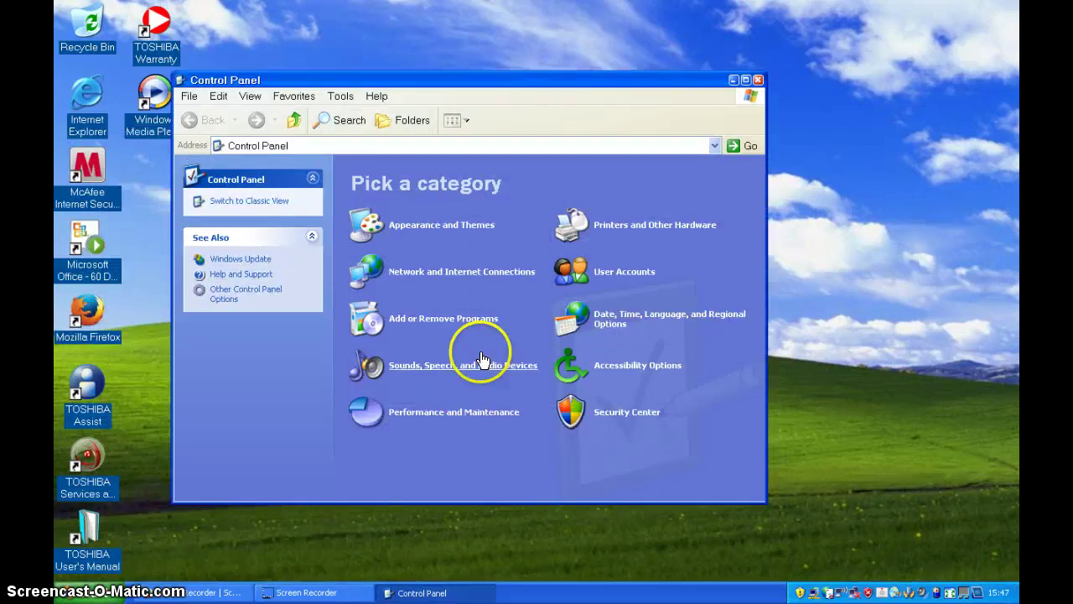
click(628, 366)
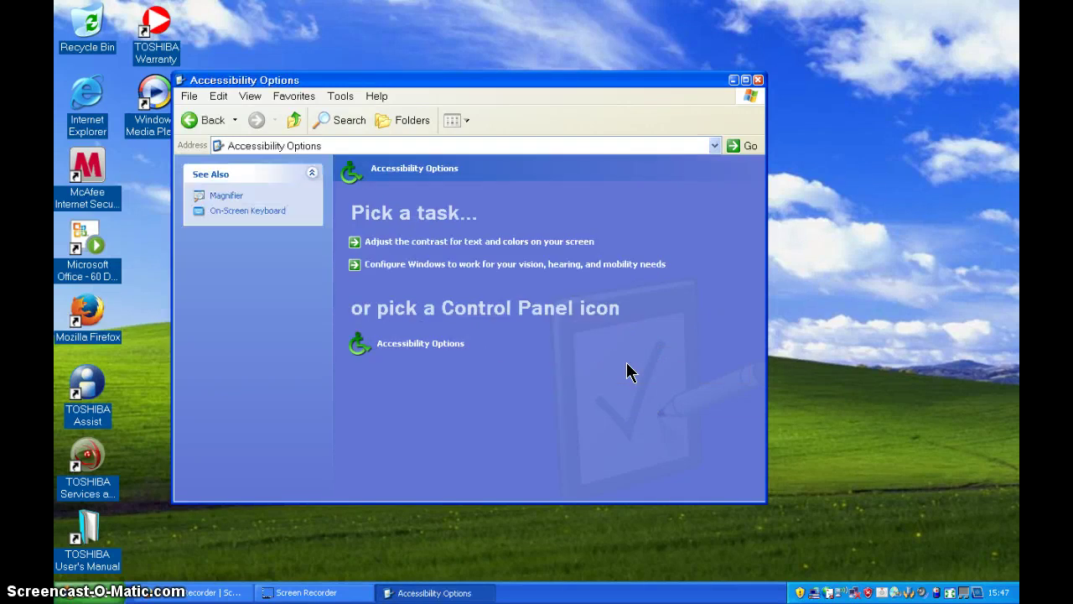
click(470, 264)
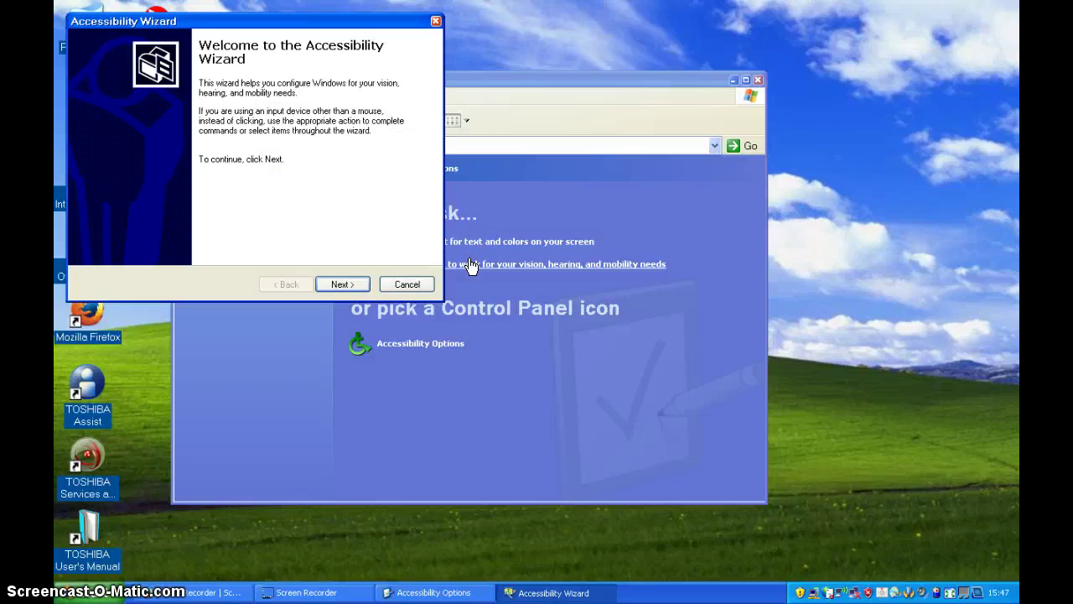
Step: Advance from the Accessibility Wizard welcome page to the Text Size page
click(329, 263)
Step: Keep 'Use usual text size for Windows' and move on
click(342, 284)
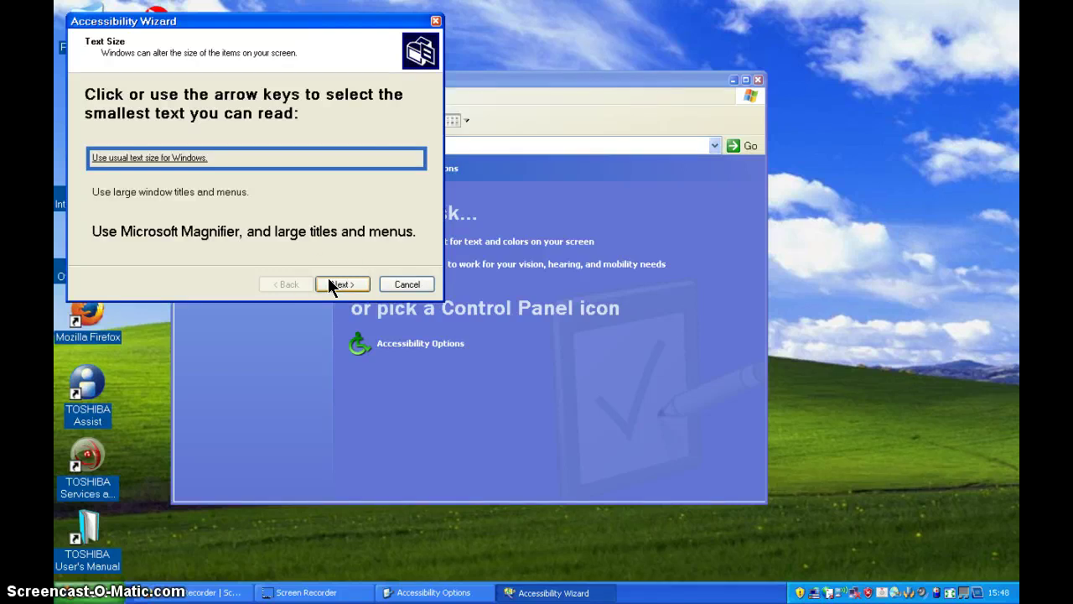
Step: Leave 'Change the font size' checked and Magnifier unchecked in Display Settings, then continue
click(334, 284)
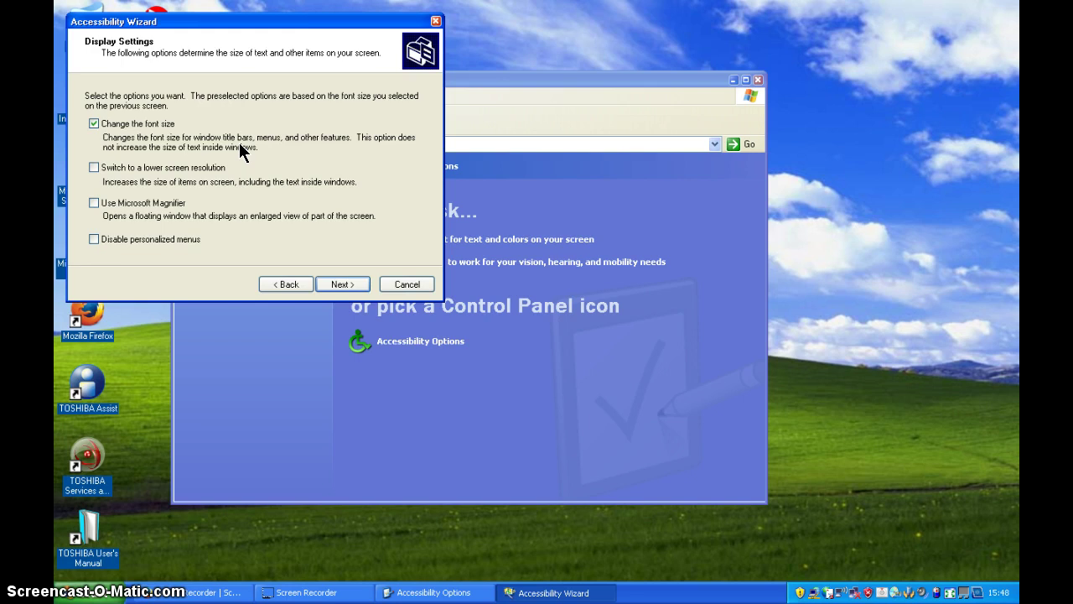
click(277, 153)
click(270, 200)
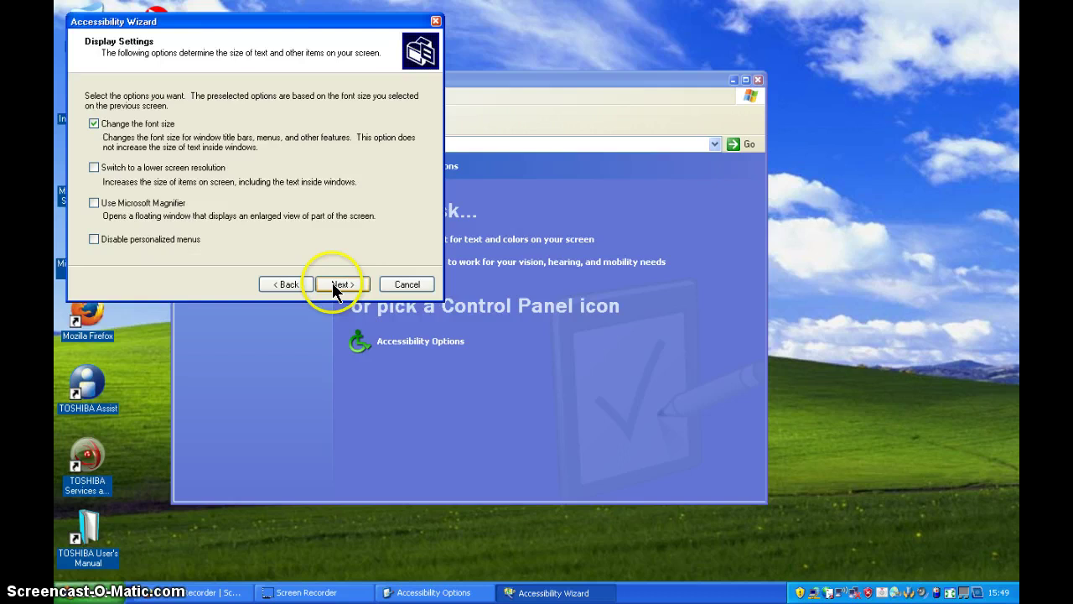
click(332, 283)
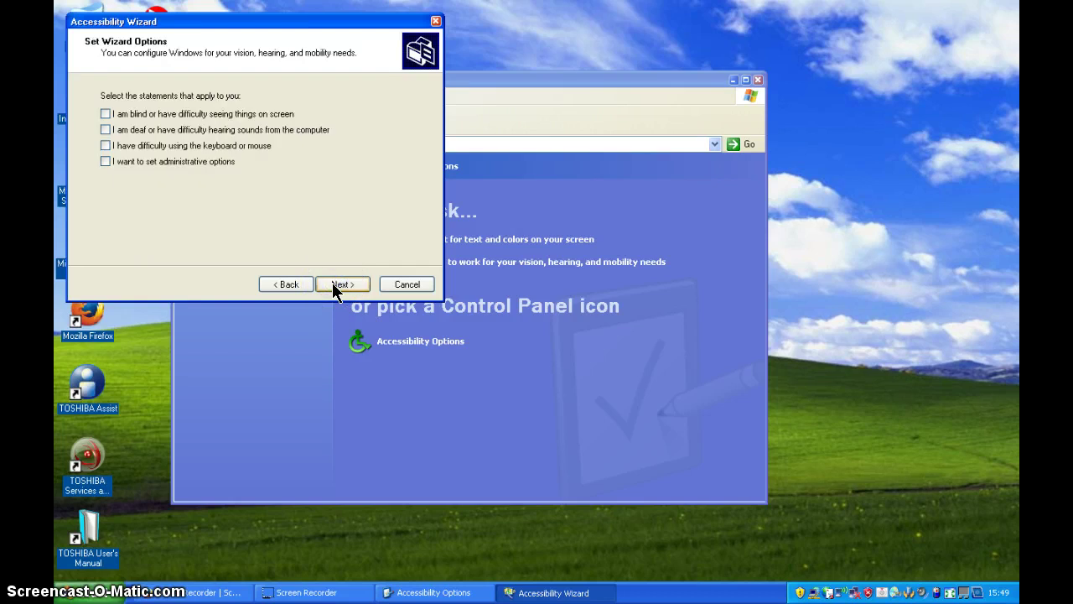
Step: Mark 'difficulty seeing things on screen' and keep the second scroll bar and border size
click(102, 114)
click(342, 285)
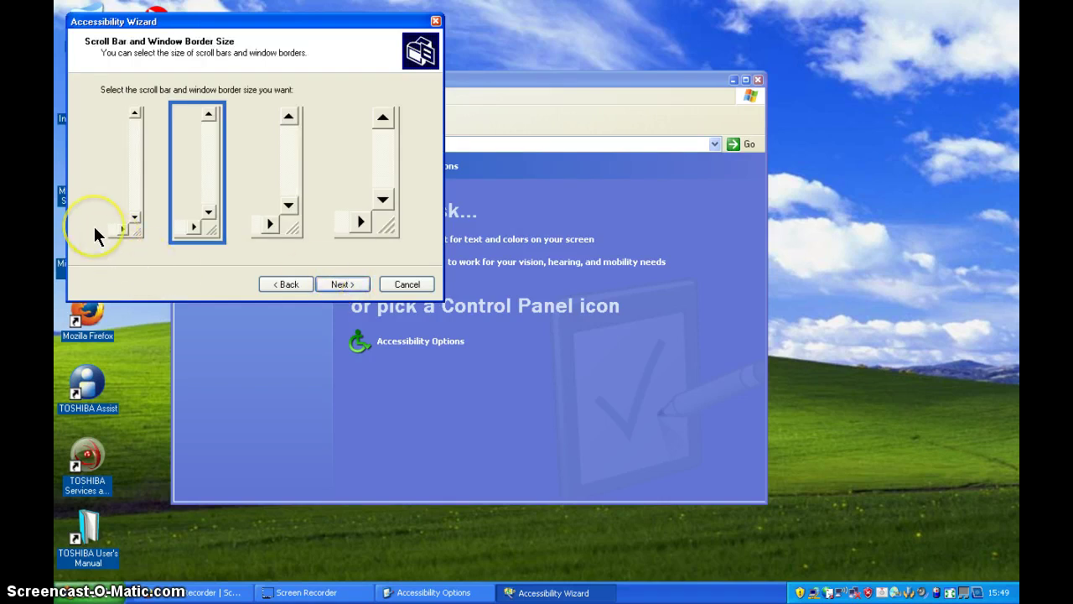
click(168, 229)
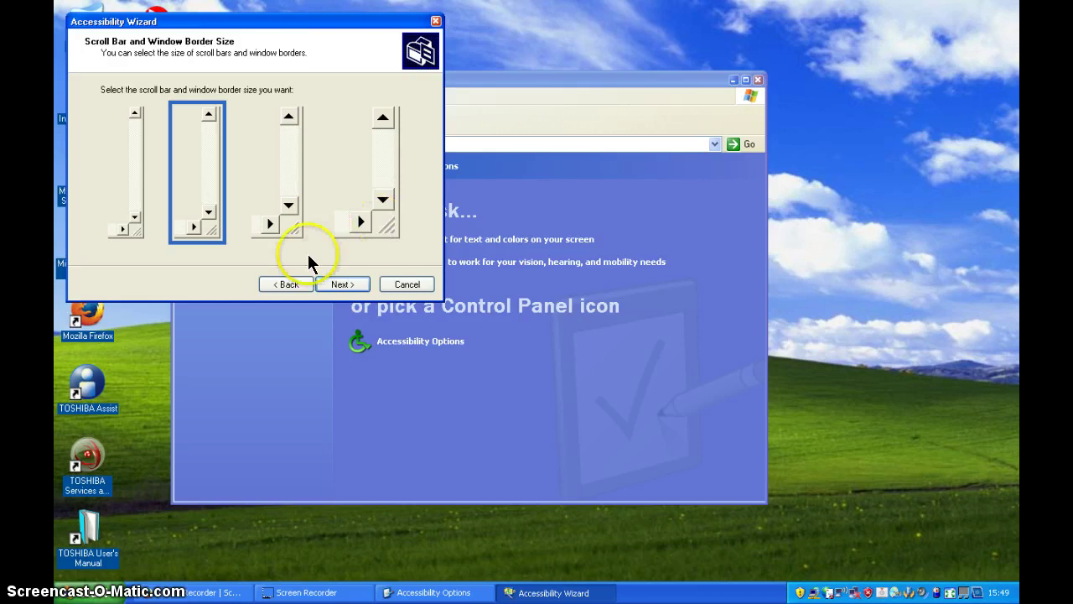
click(206, 215)
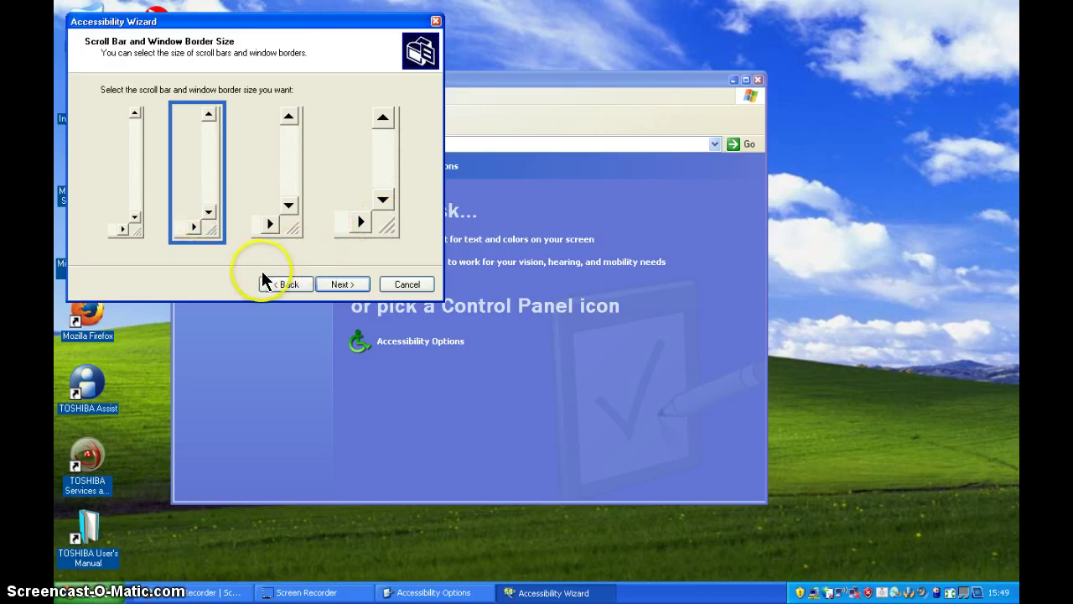
click(344, 285)
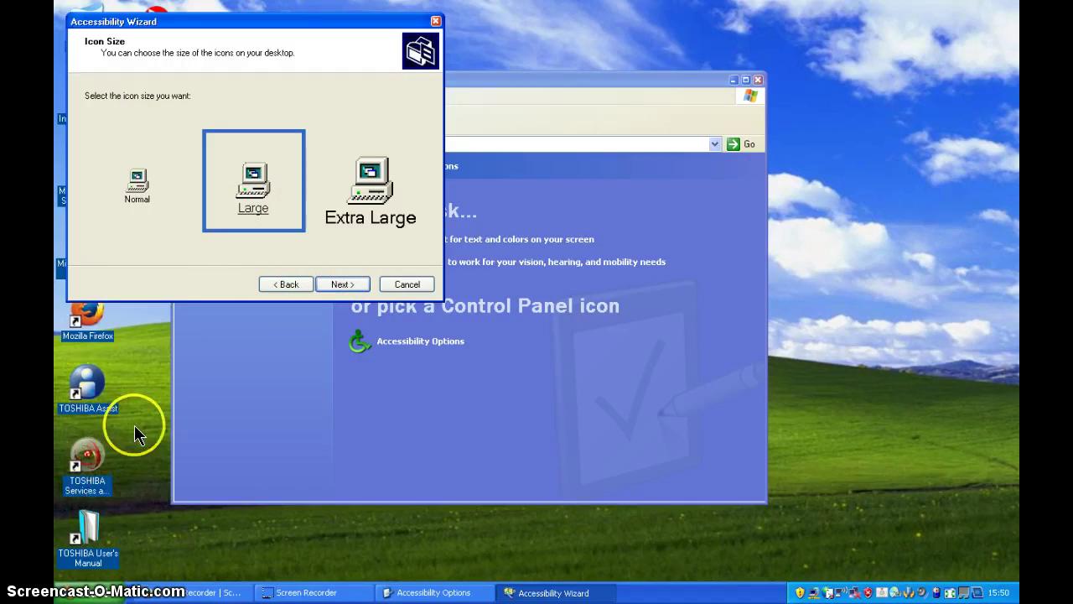
Step: Compare Normal, Large and Extra Large icon previews, then choose Large icons
click(139, 203)
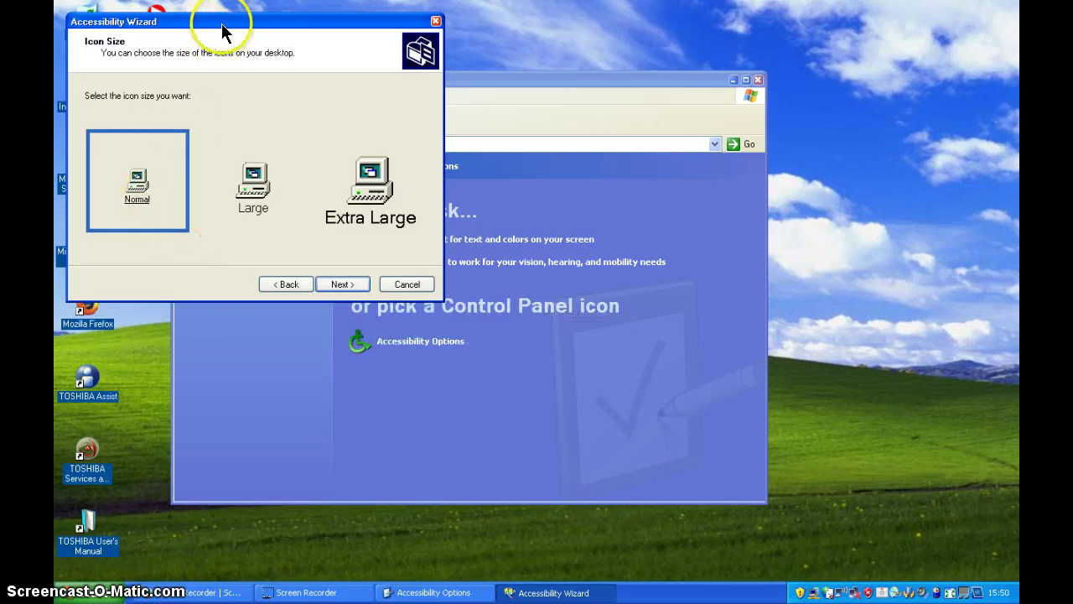
drag(236, 21, 338, 22)
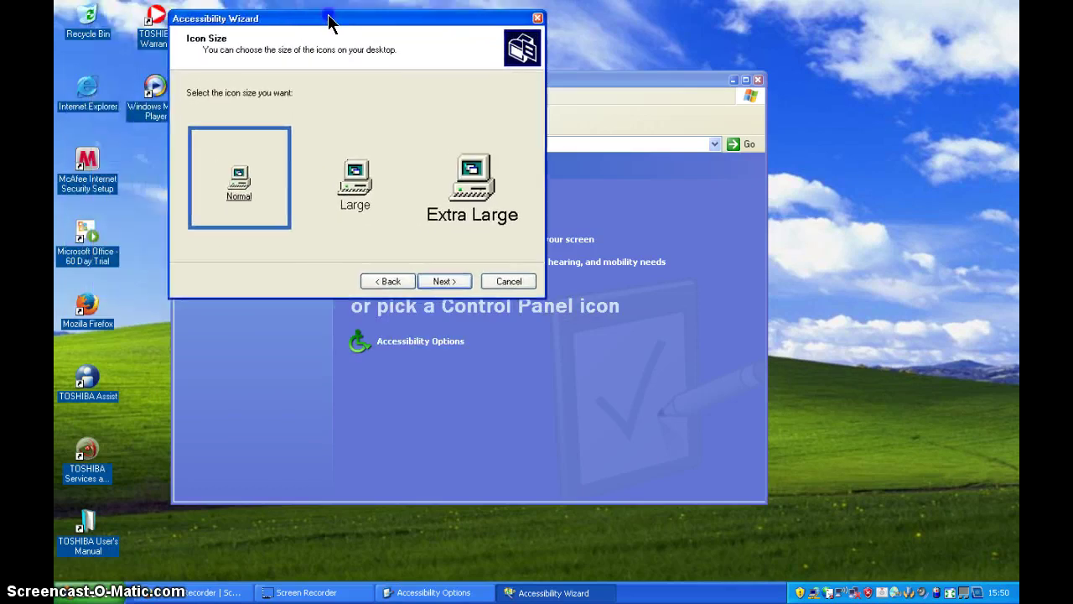
click(354, 203)
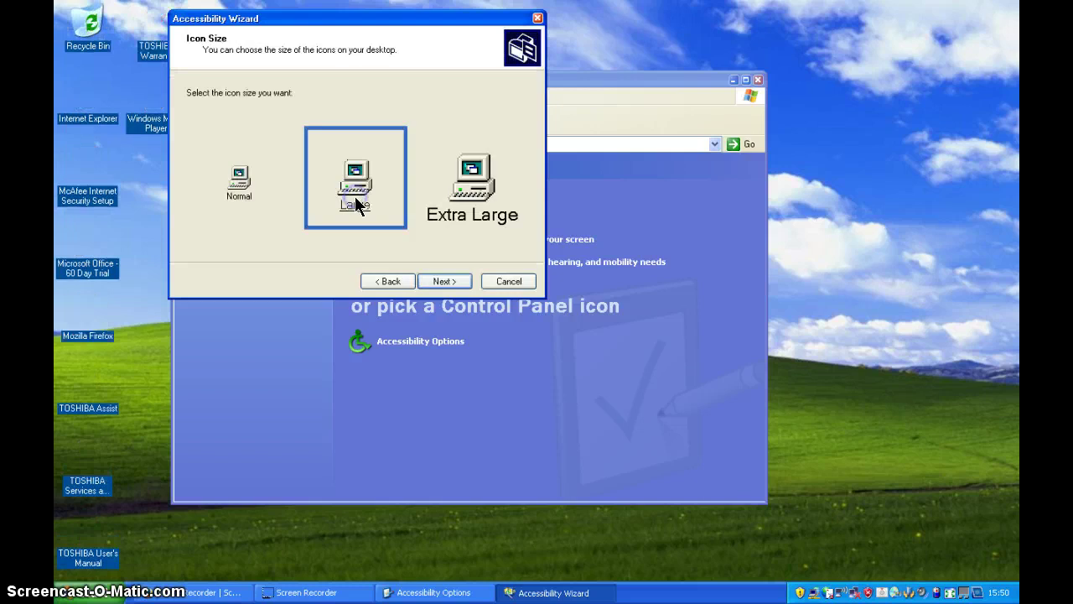
click(446, 208)
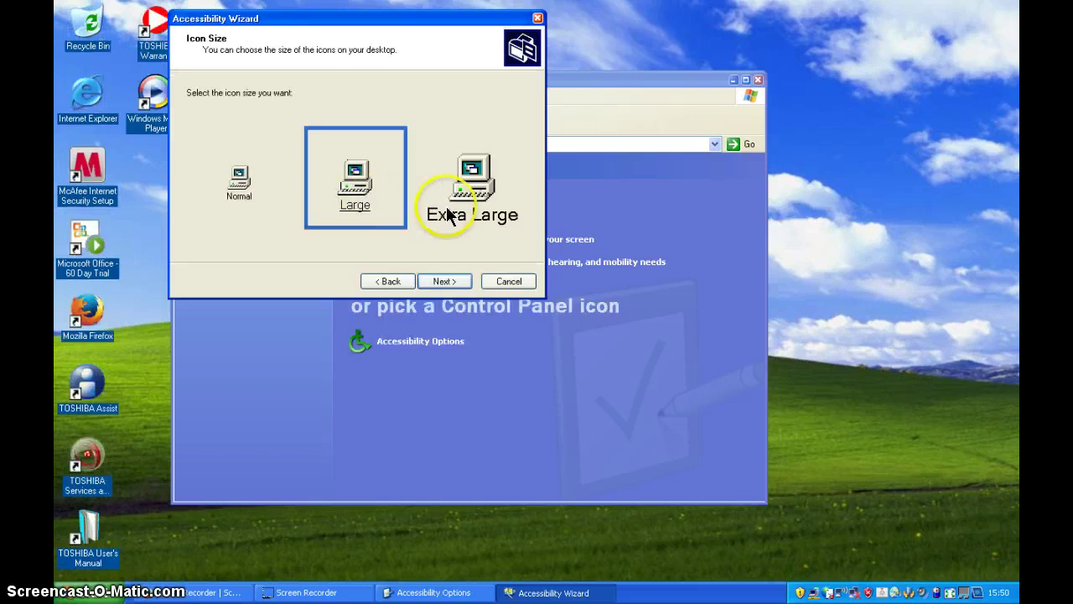
click(349, 190)
click(438, 280)
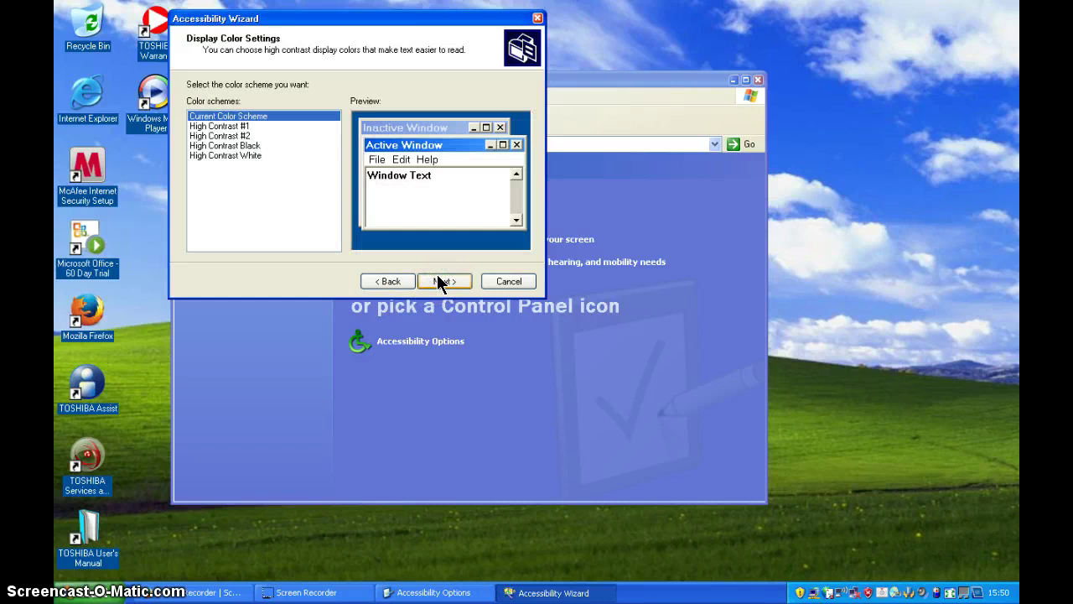
Step: Preview the High Contrast schemes and apply High Contrast #2 (black with green text)
click(246, 125)
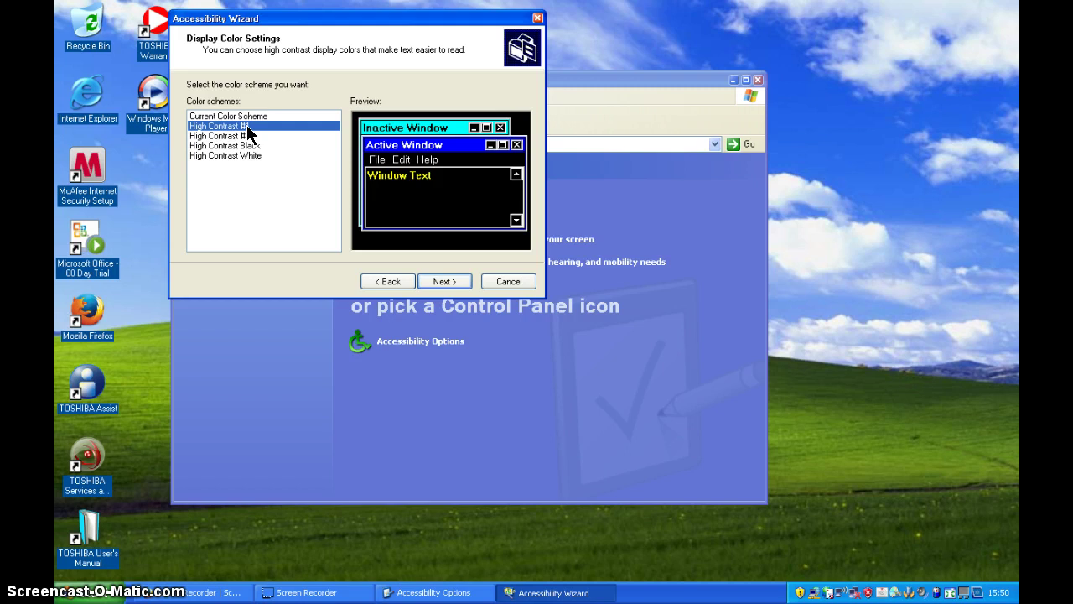
key(Down)
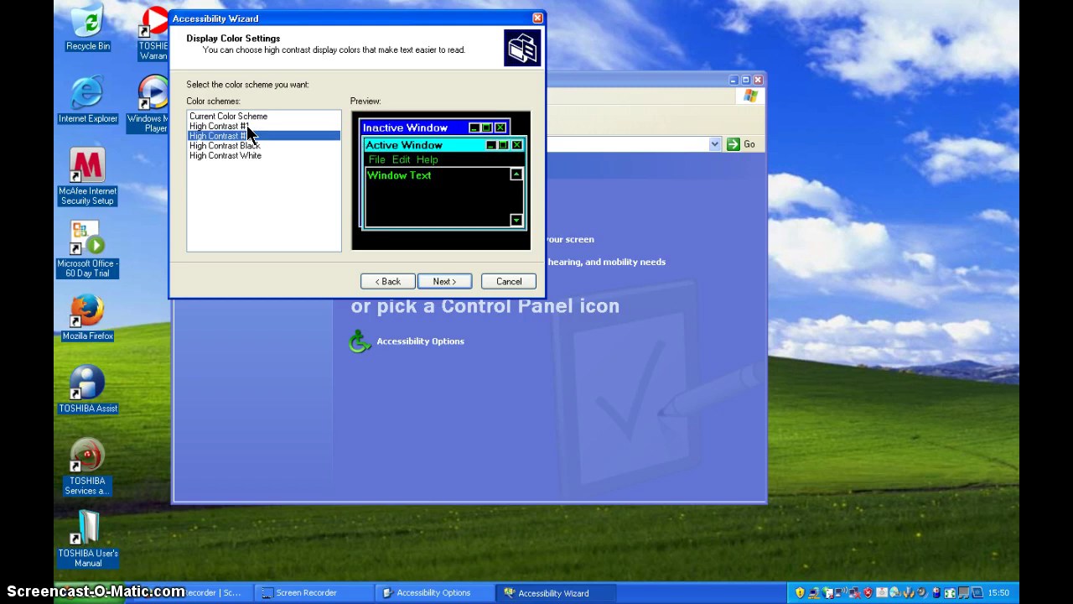
key(Down)
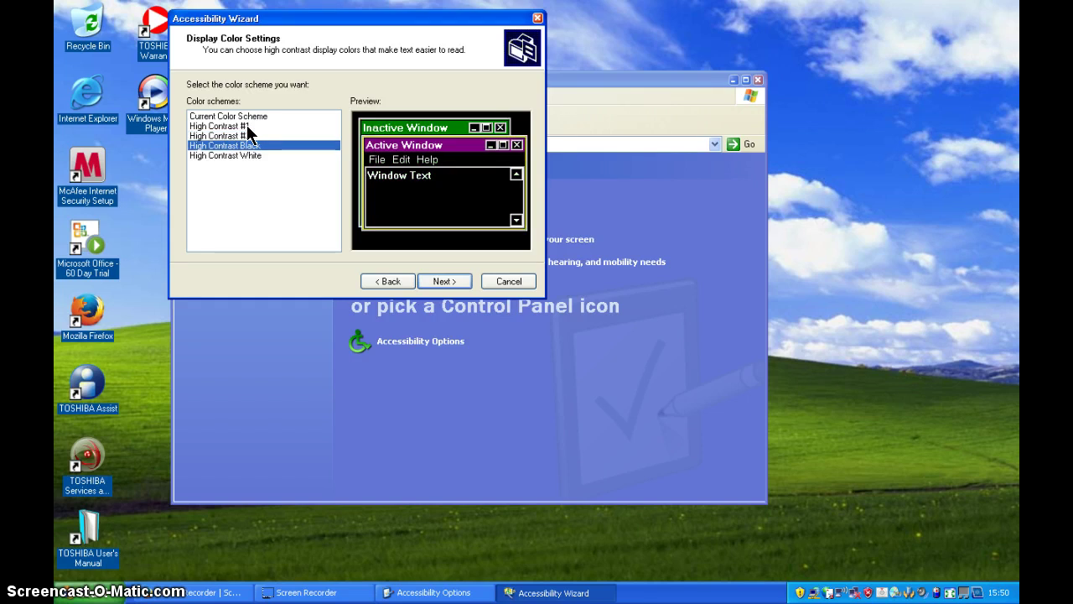
key(Down)
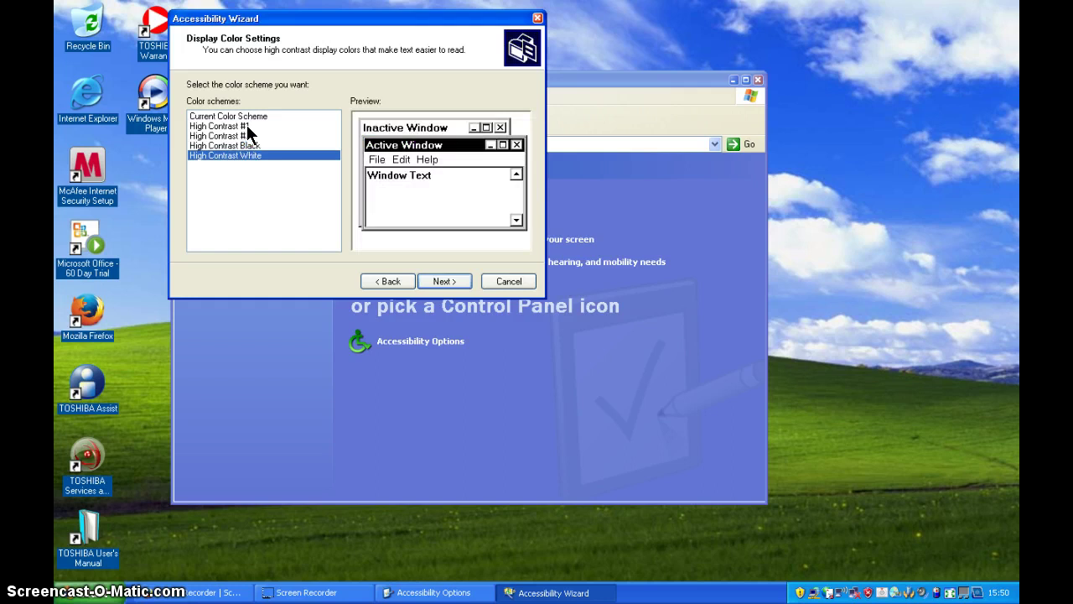
key(Up)
key(Up)
key(Up)
key(Up)
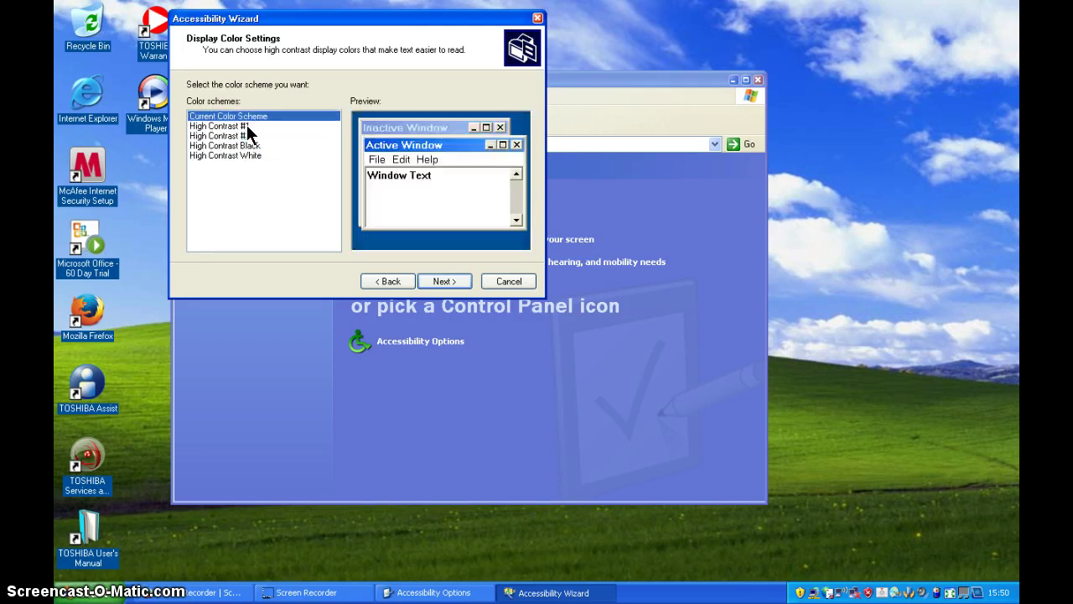
key(Down)
key(Down)
key(Down)
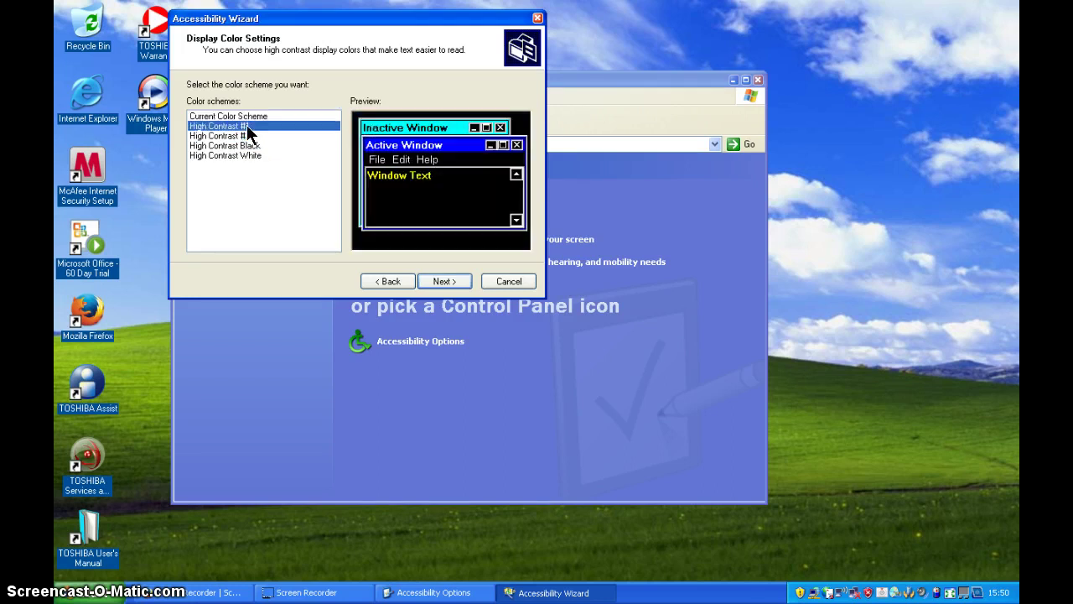
key(Up)
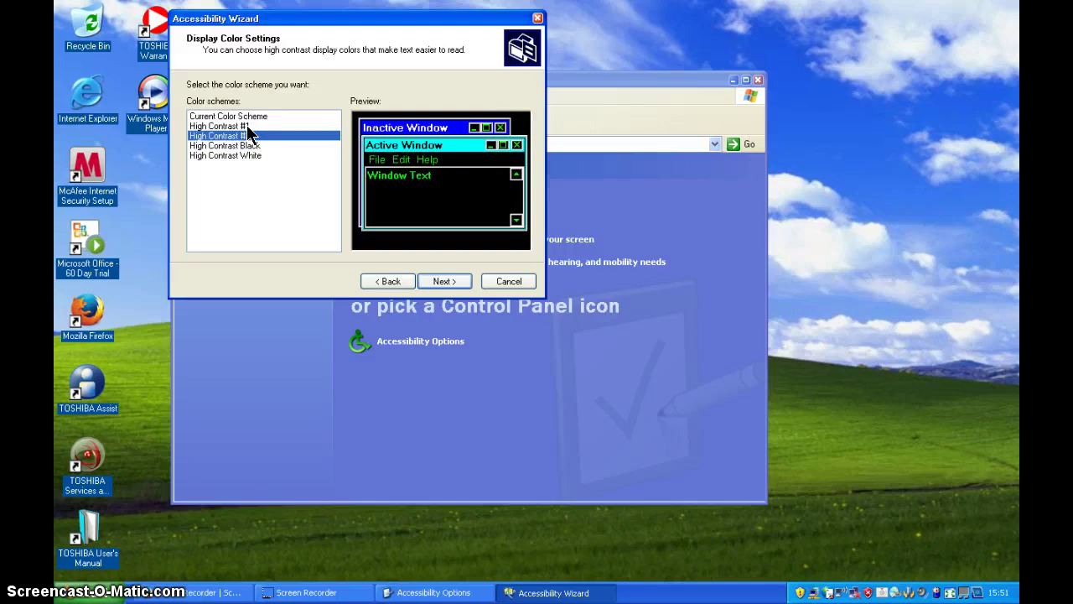
click(439, 282)
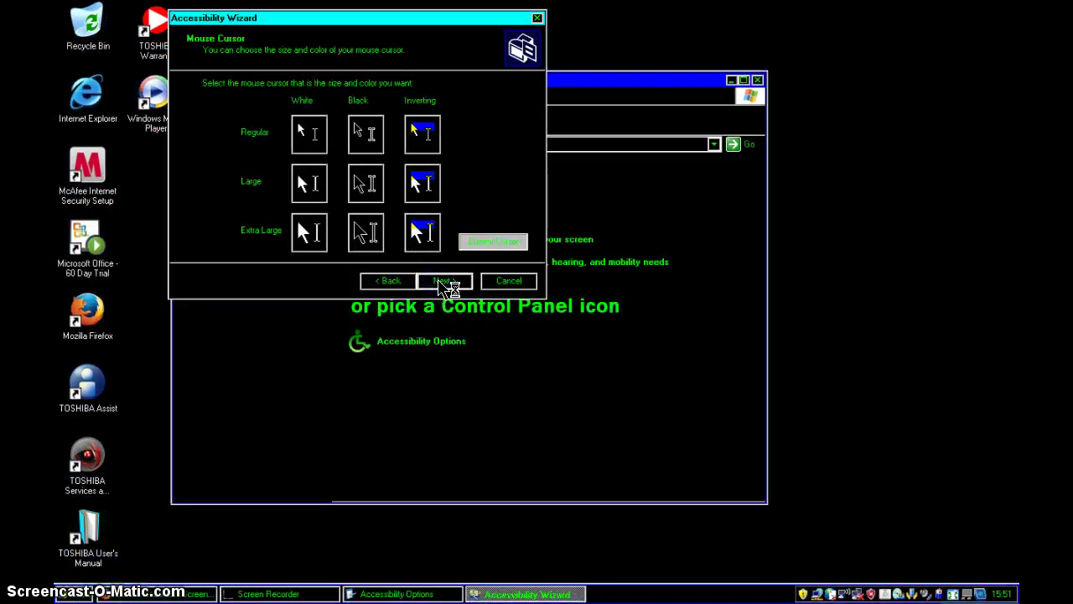
Step: Go back and reselect Current Color Scheme to restore the normal XP colours
click(392, 280)
click(386, 281)
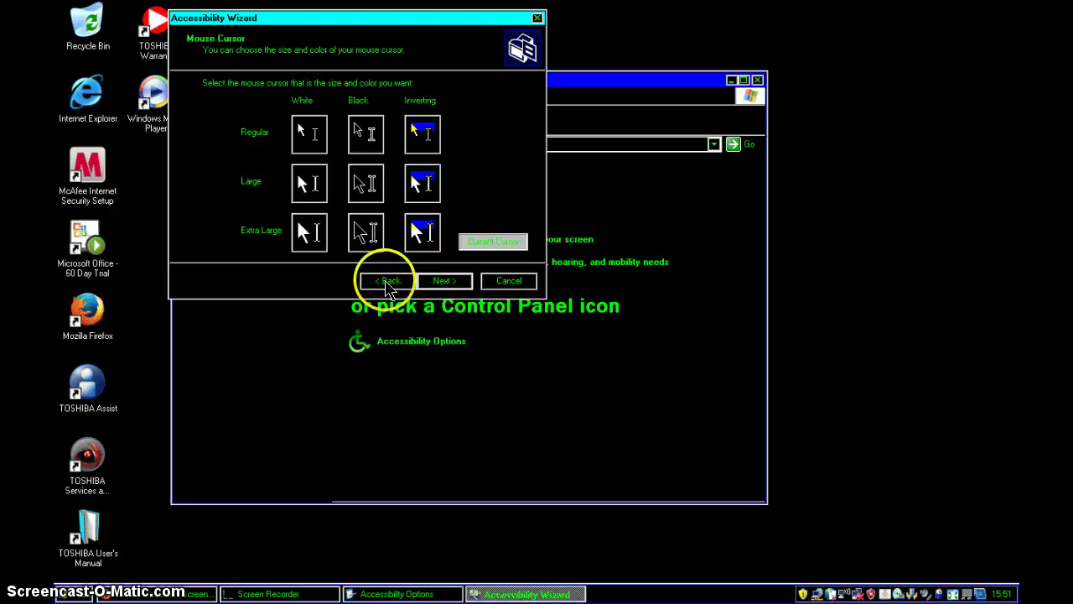
click(387, 282)
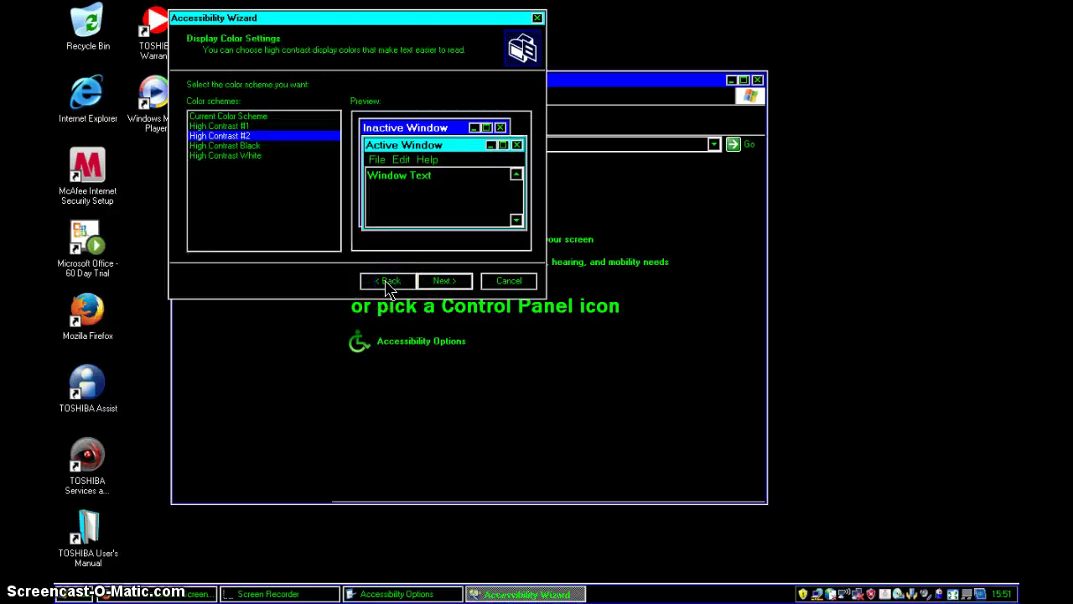
click(255, 117)
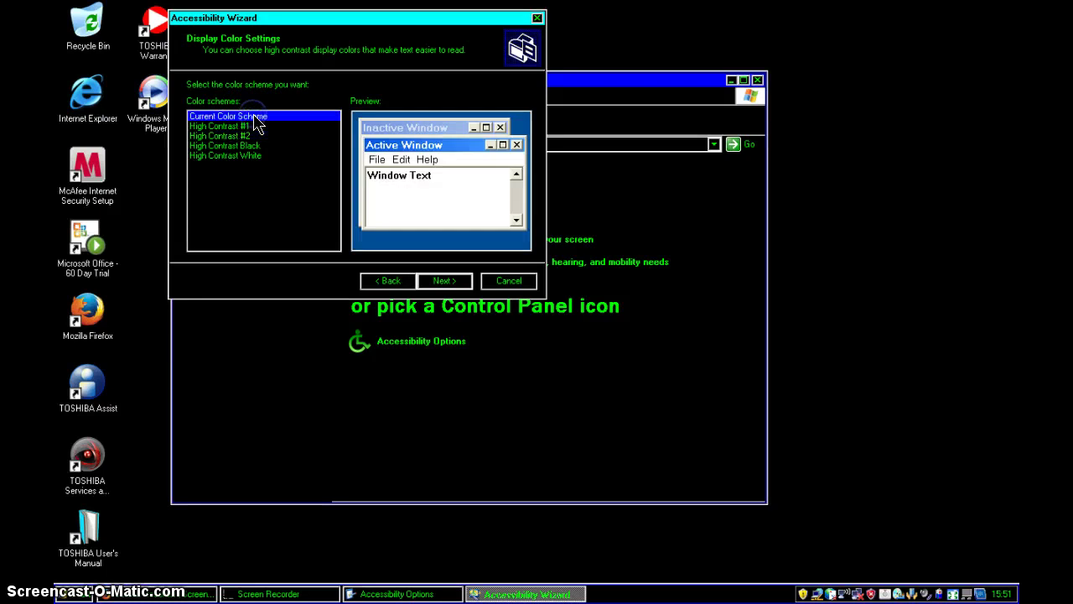
click(429, 283)
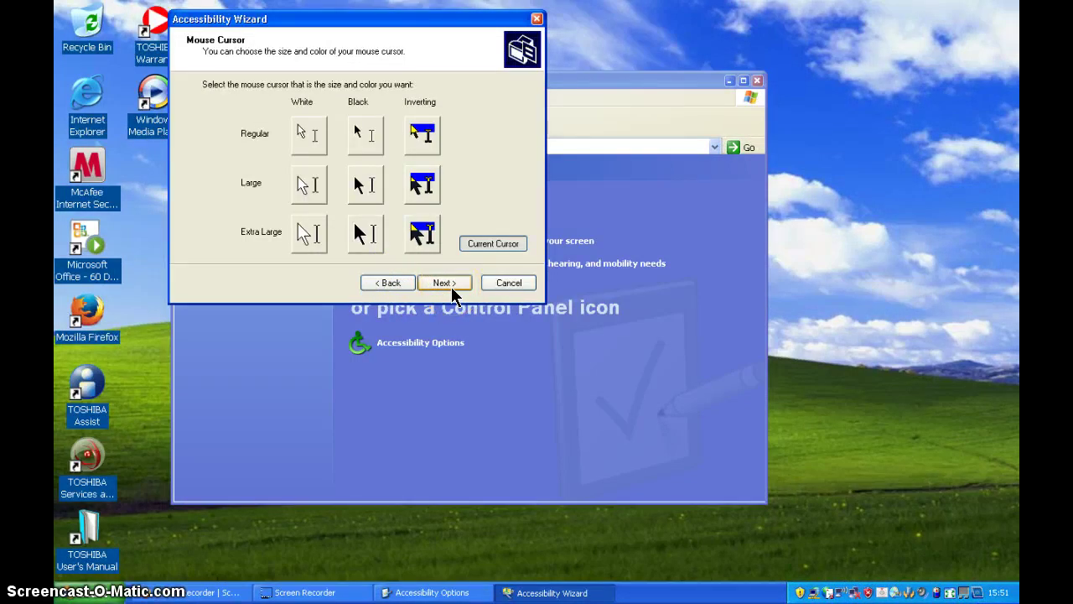
Step: Go back and apply the High Contrast Black colour scheme instead
click(386, 284)
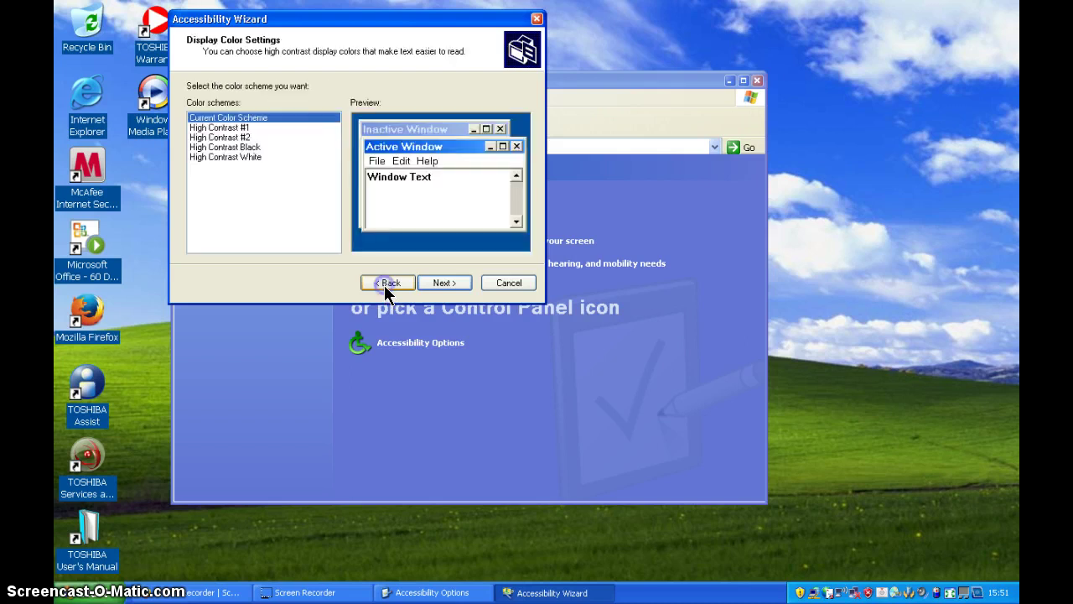
click(241, 147)
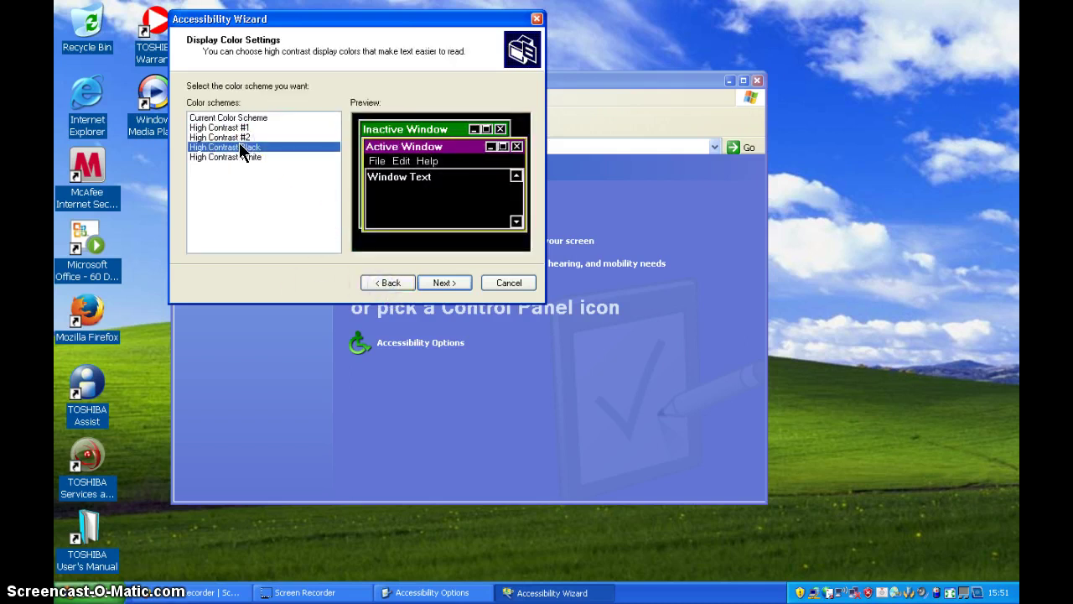
click(444, 283)
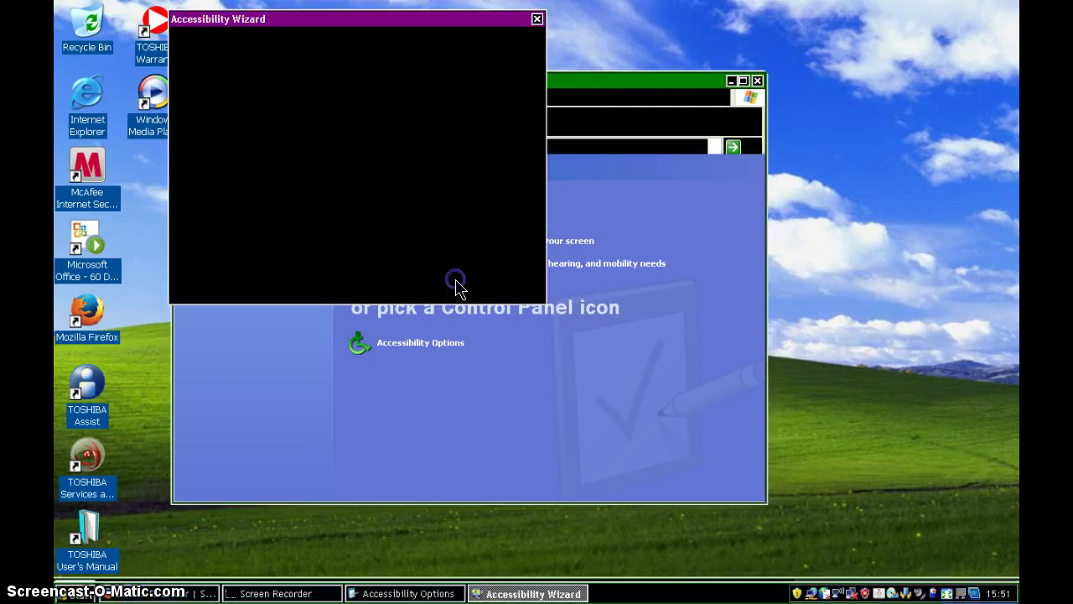
Step: Try the White cursor sizes, pick Large White and advance to Cursor Settings
click(415, 197)
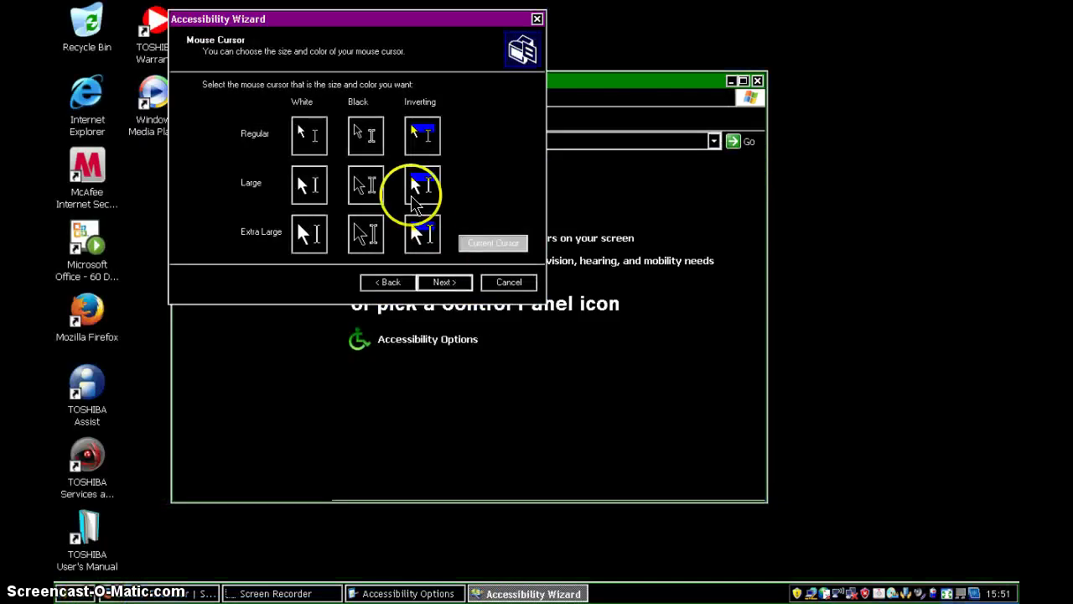
click(319, 149)
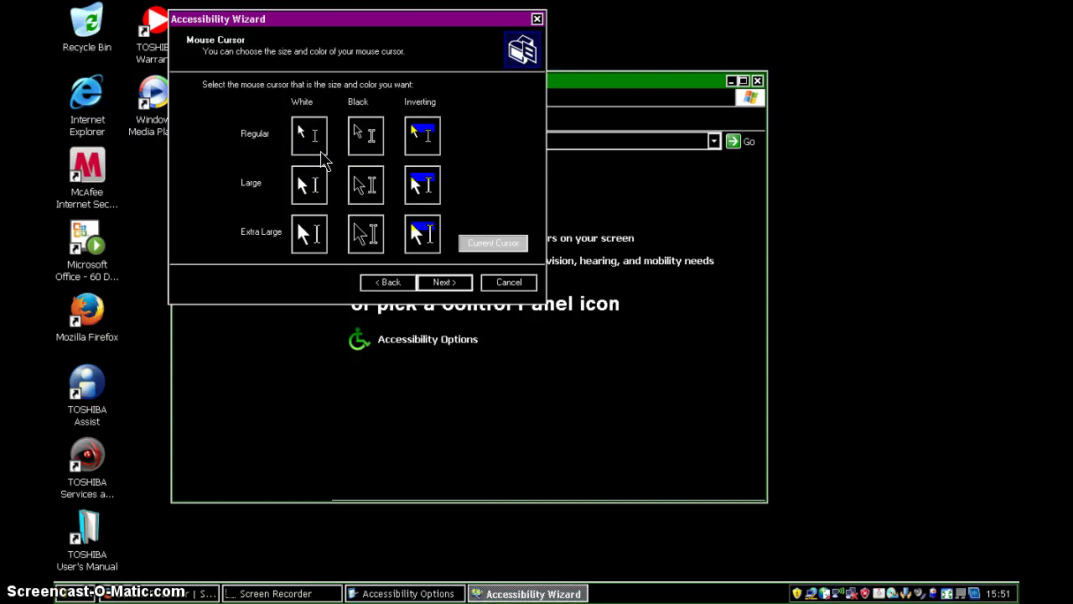
click(302, 133)
click(301, 117)
click(327, 116)
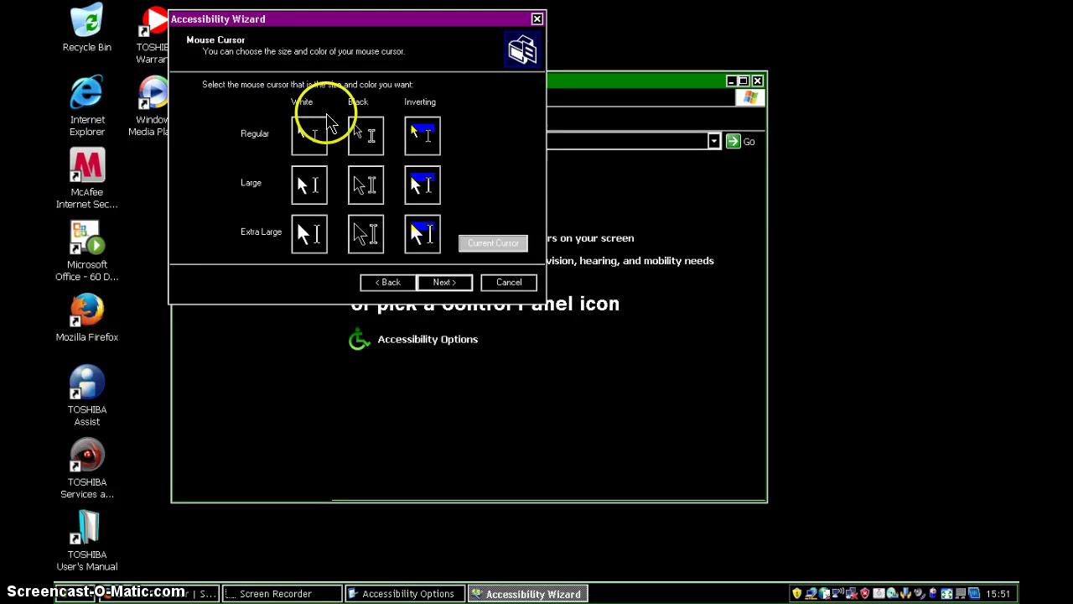
click(307, 186)
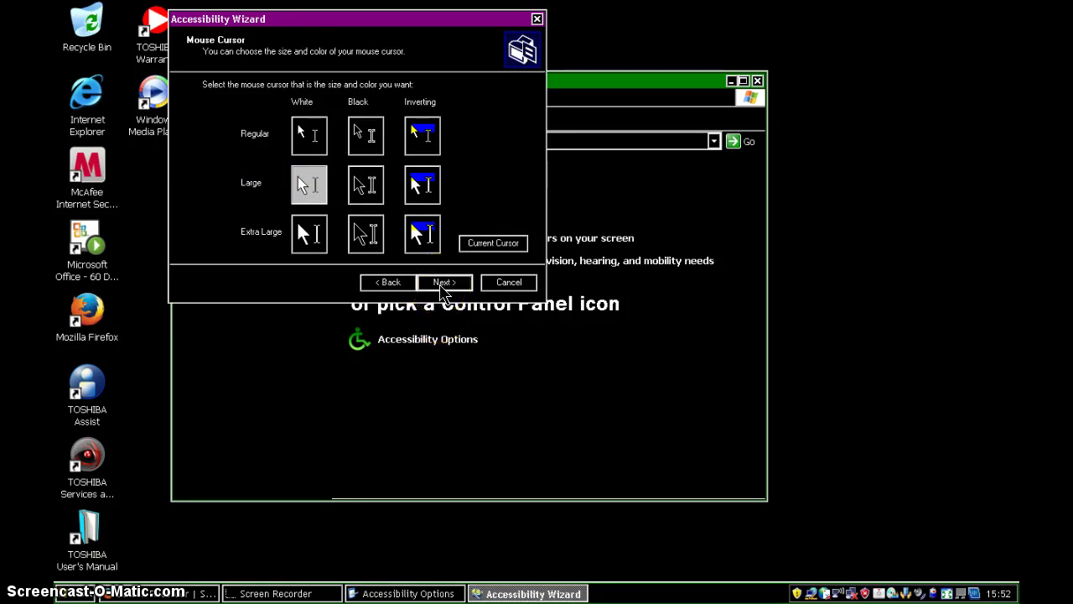
click(442, 283)
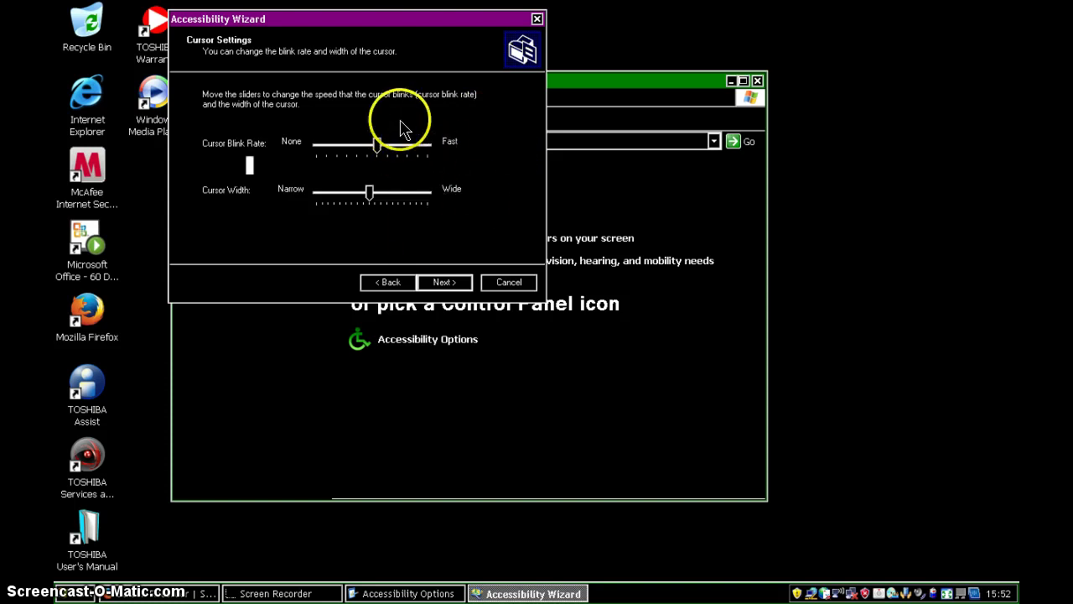
Step: Return to compare regular, large and extra large white, then confirm Large White
click(391, 282)
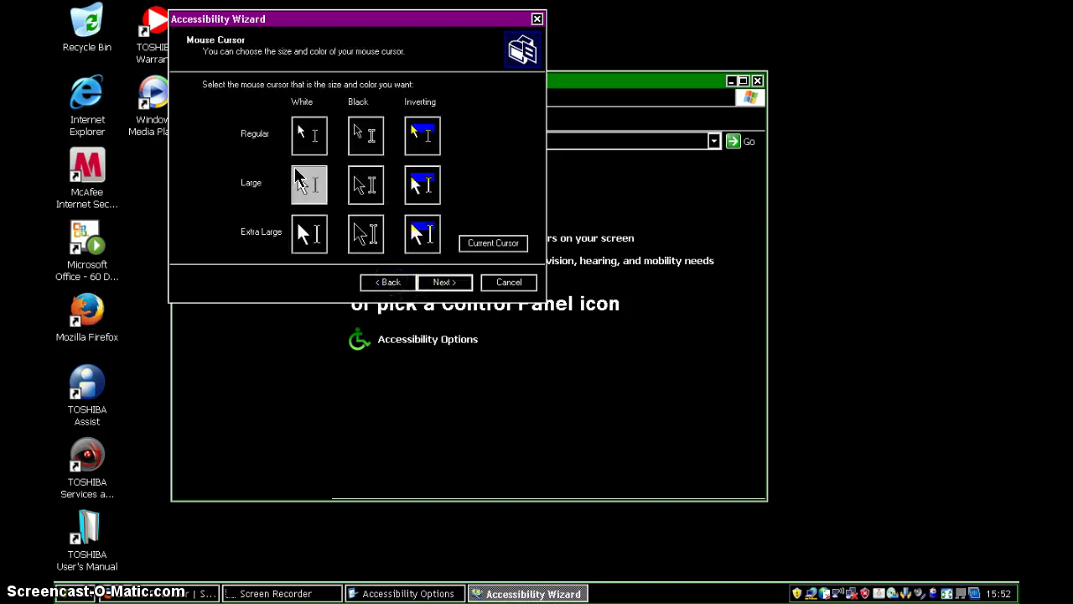
click(311, 131)
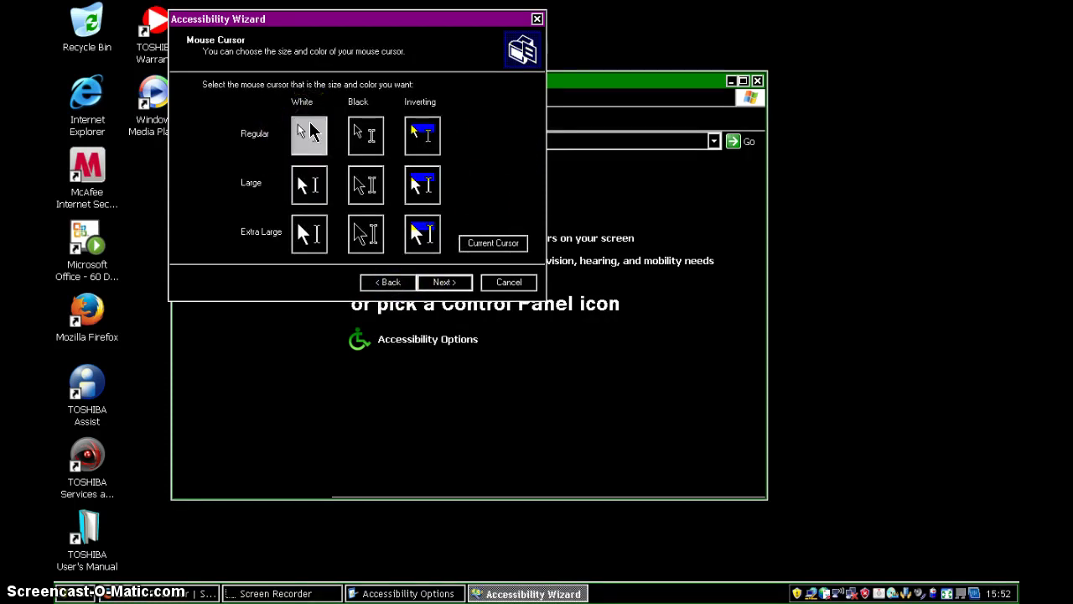
click(310, 188)
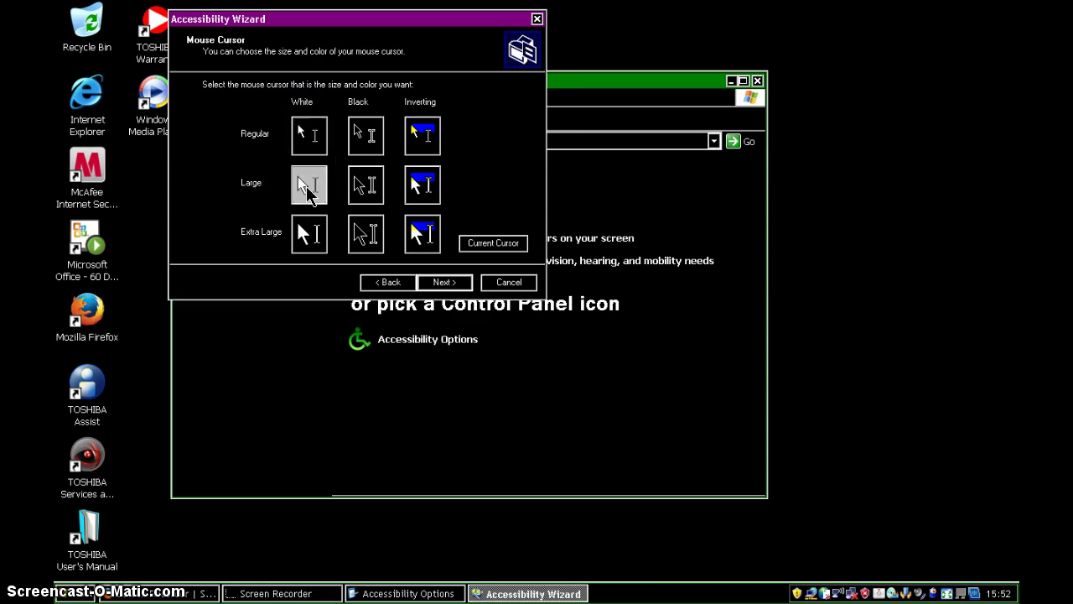
click(309, 237)
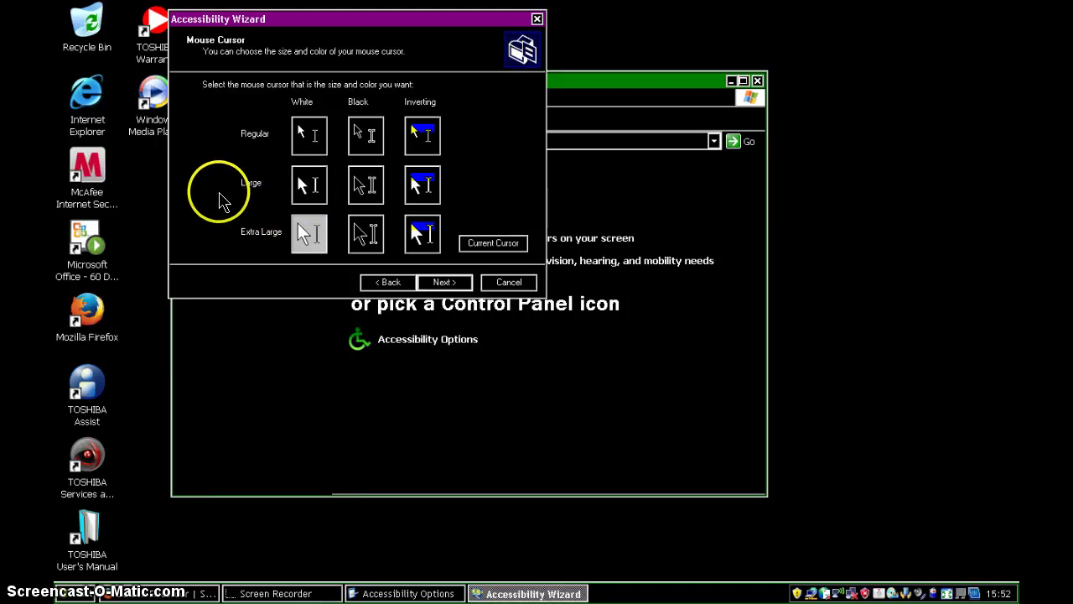
click(309, 180)
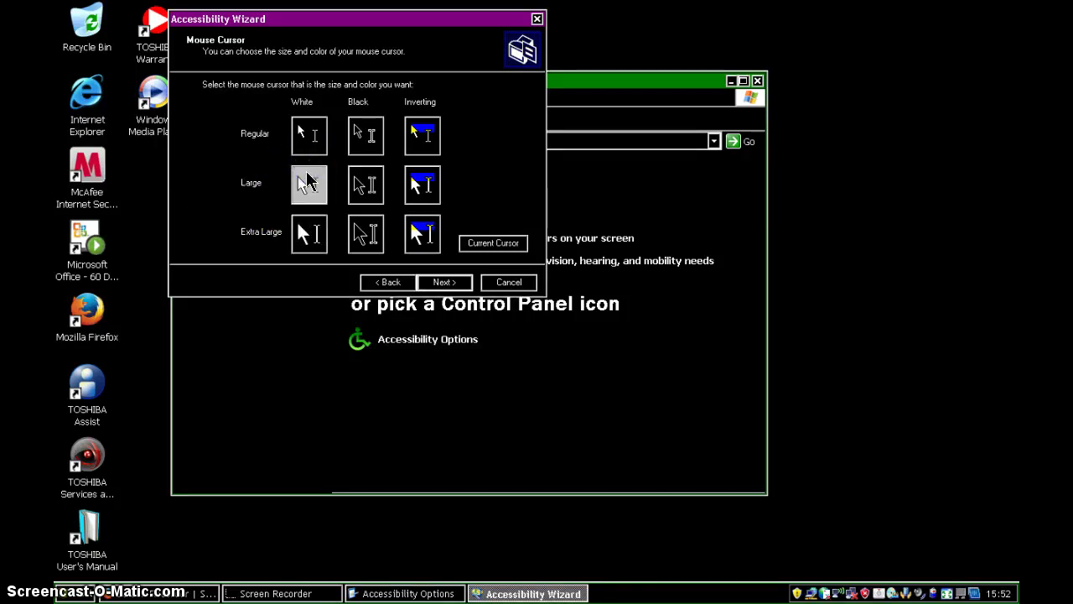
click(445, 283)
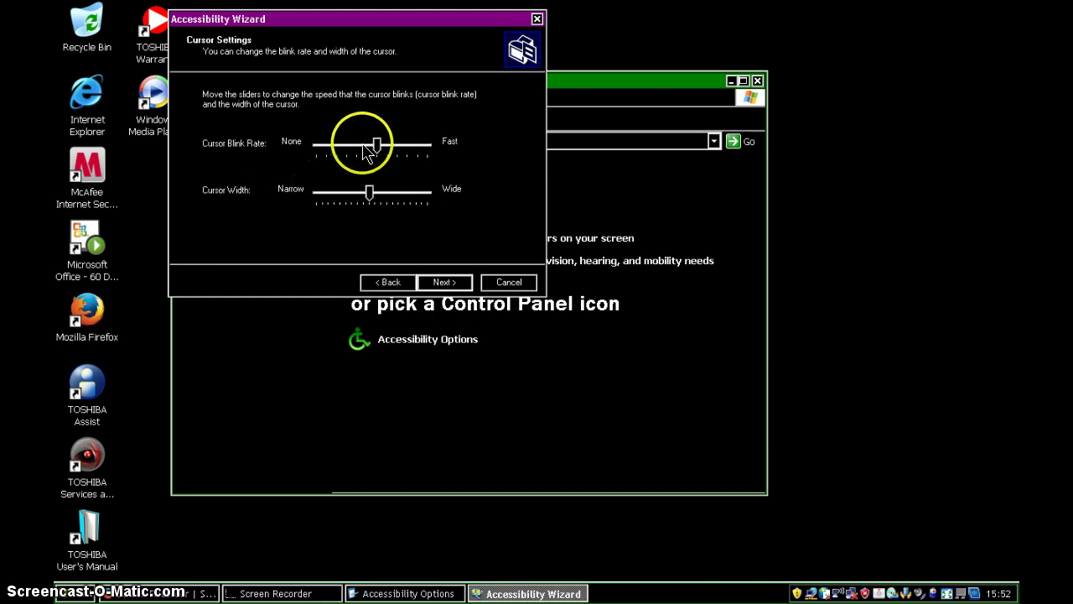
Step: Slow the cursor blink rate and widen the cursor about three-quarters toward Wide
drag(376, 141, 324, 138)
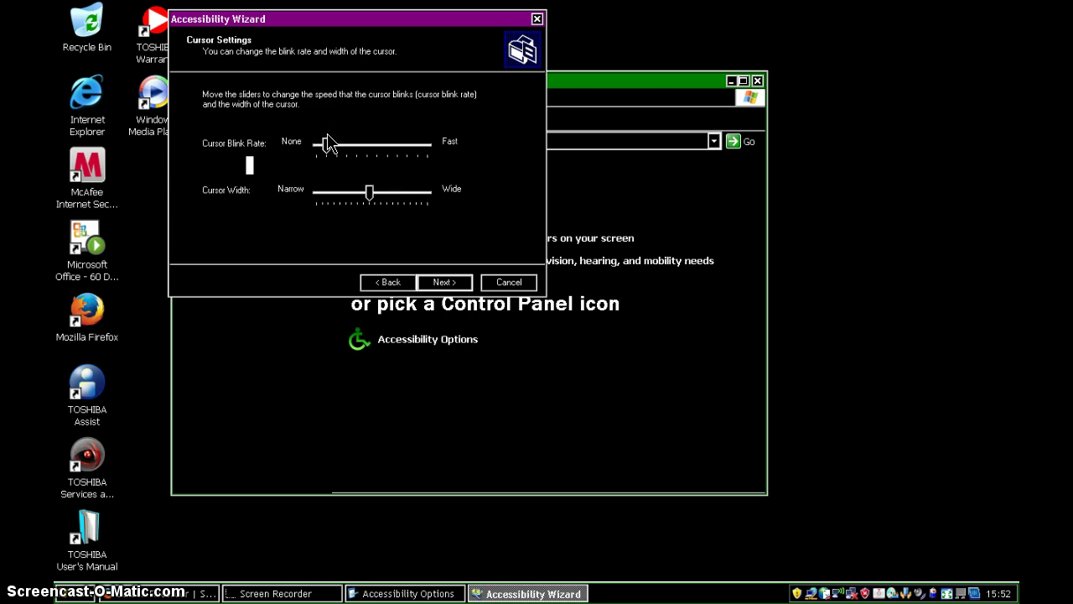
click(322, 144)
drag(324, 148, 420, 146)
click(379, 142)
click(416, 143)
drag(416, 144, 345, 158)
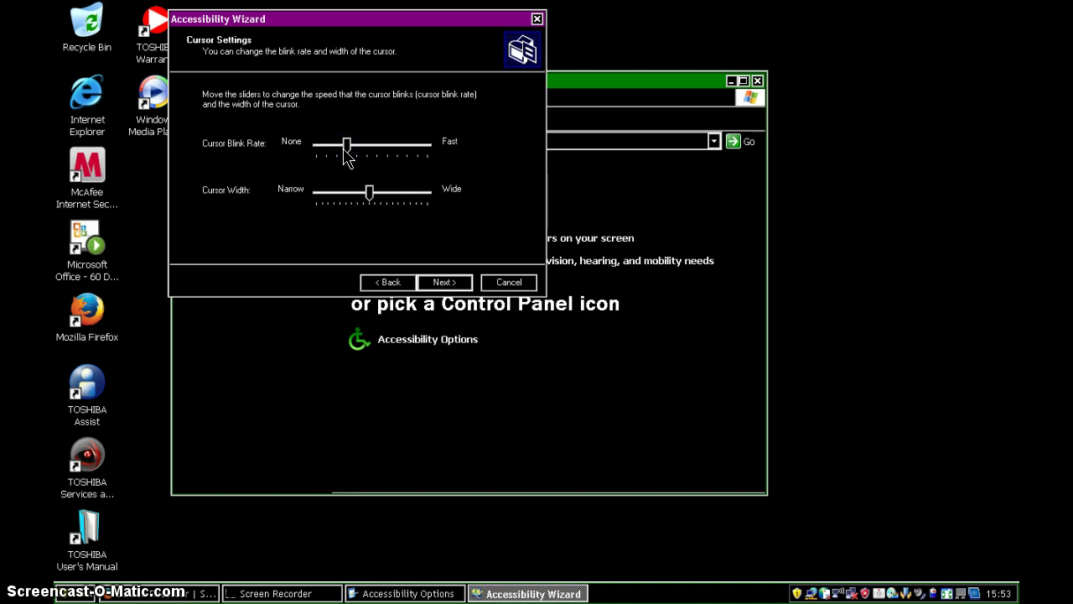
drag(368, 193, 428, 213)
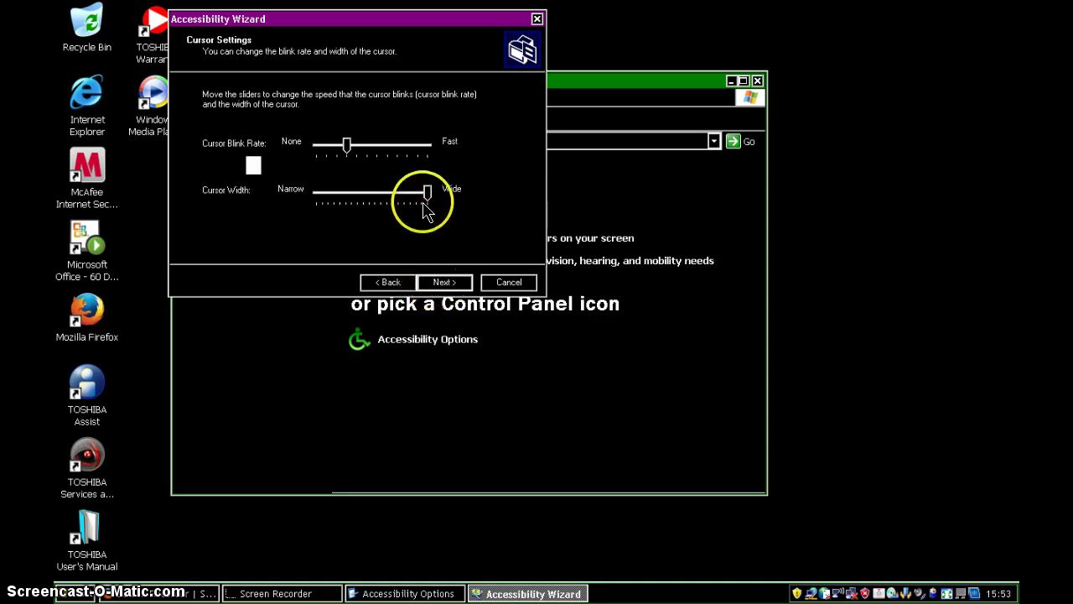
drag(428, 194, 403, 201)
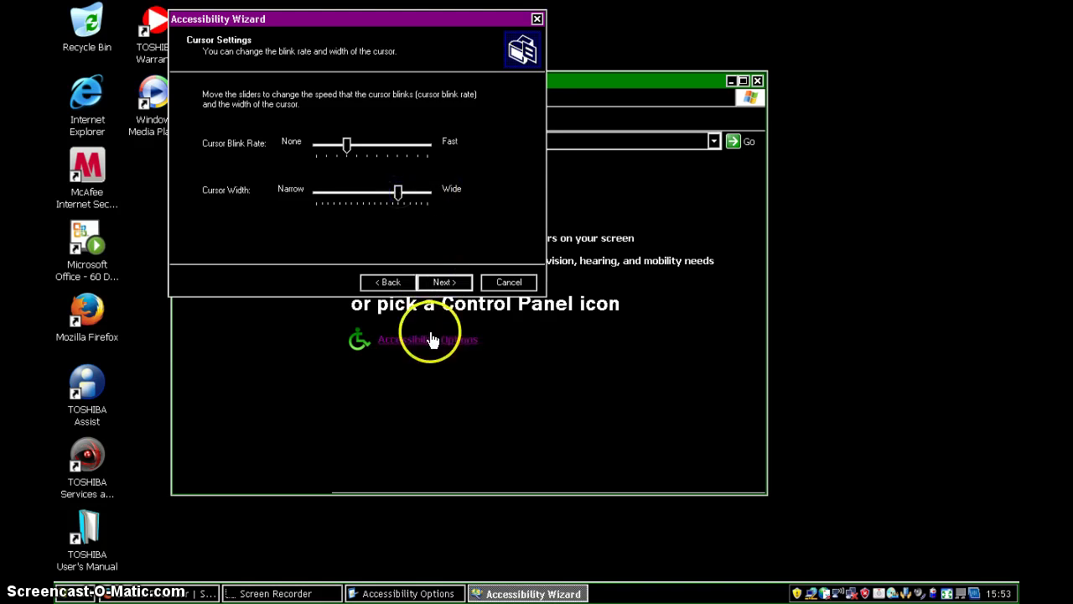
Step: Preview the summary, then step back to the Scroll Bar size page, dismissing the Toshiba pop-up
click(444, 283)
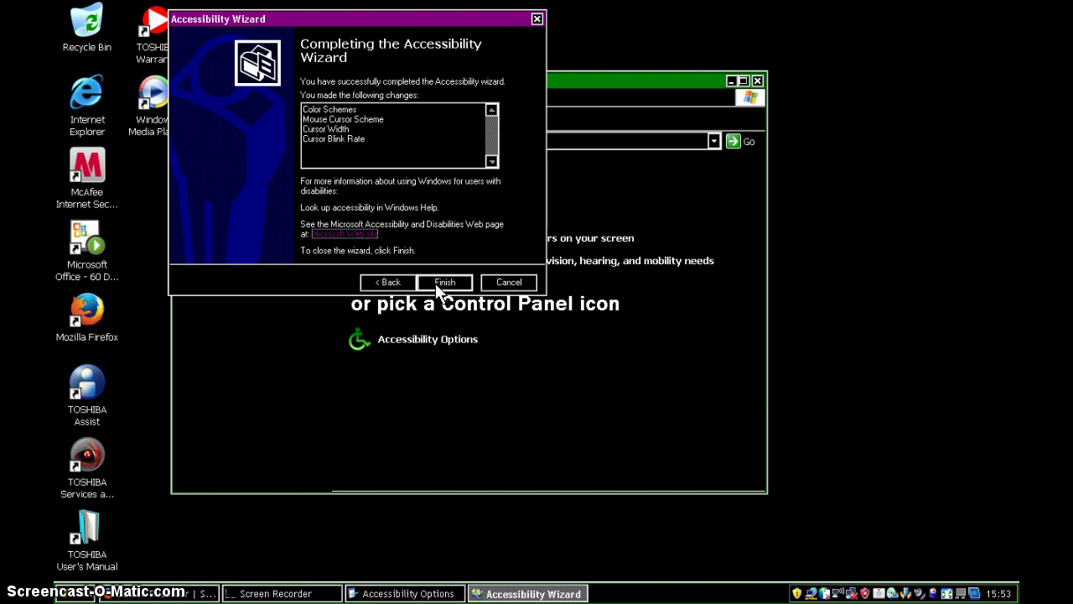
click(379, 120)
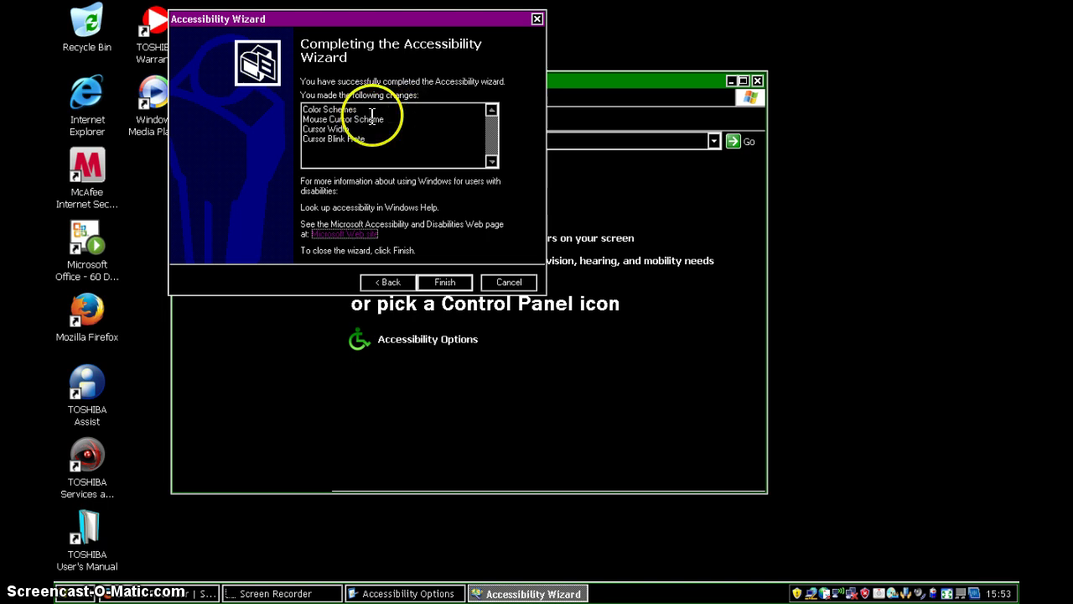
click(385, 282)
click(386, 281)
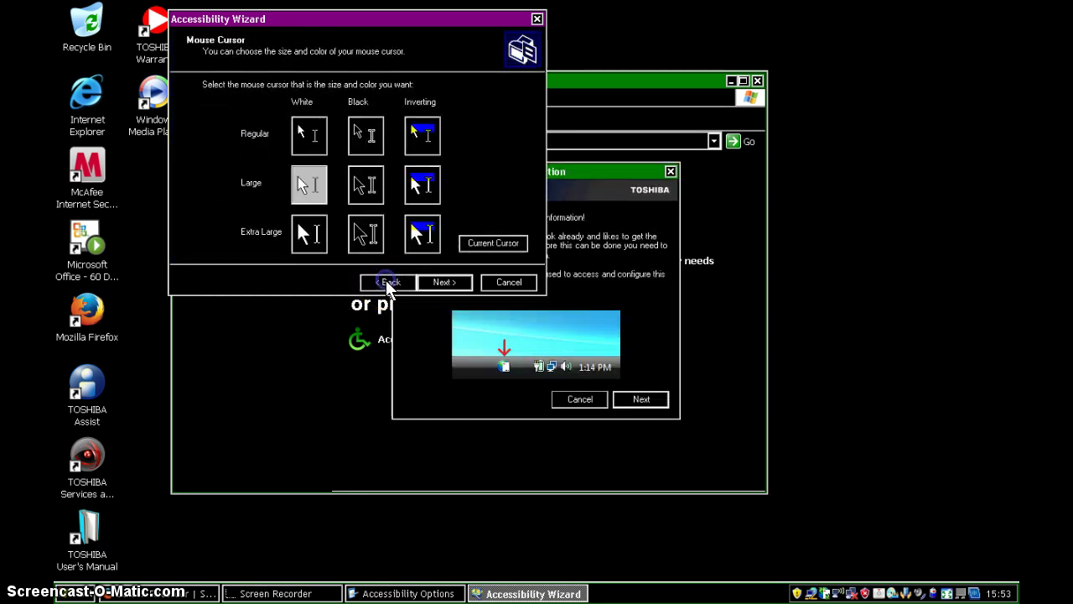
click(581, 400)
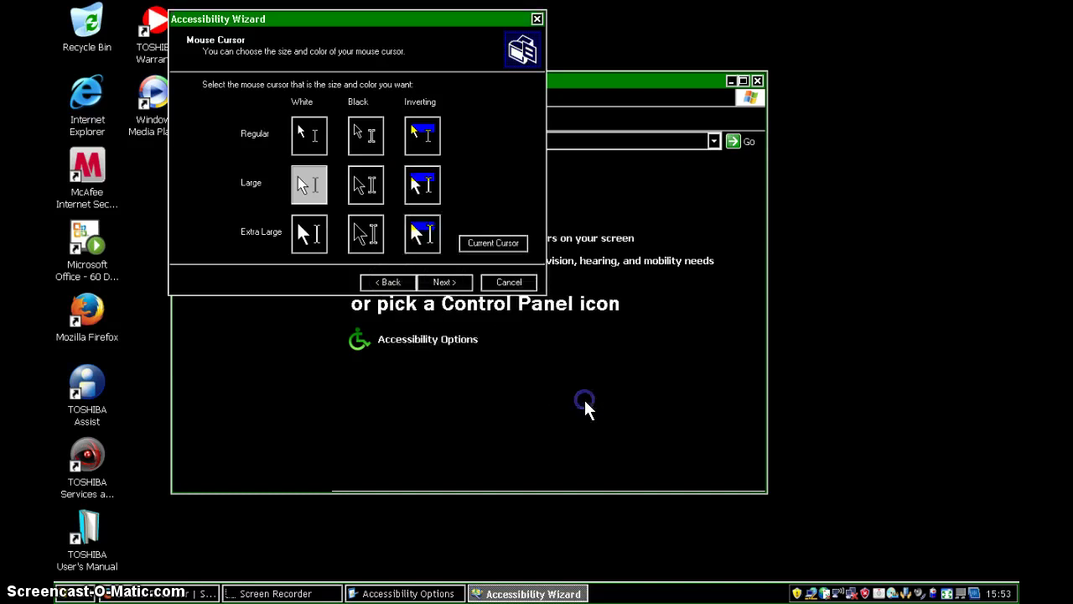
click(398, 280)
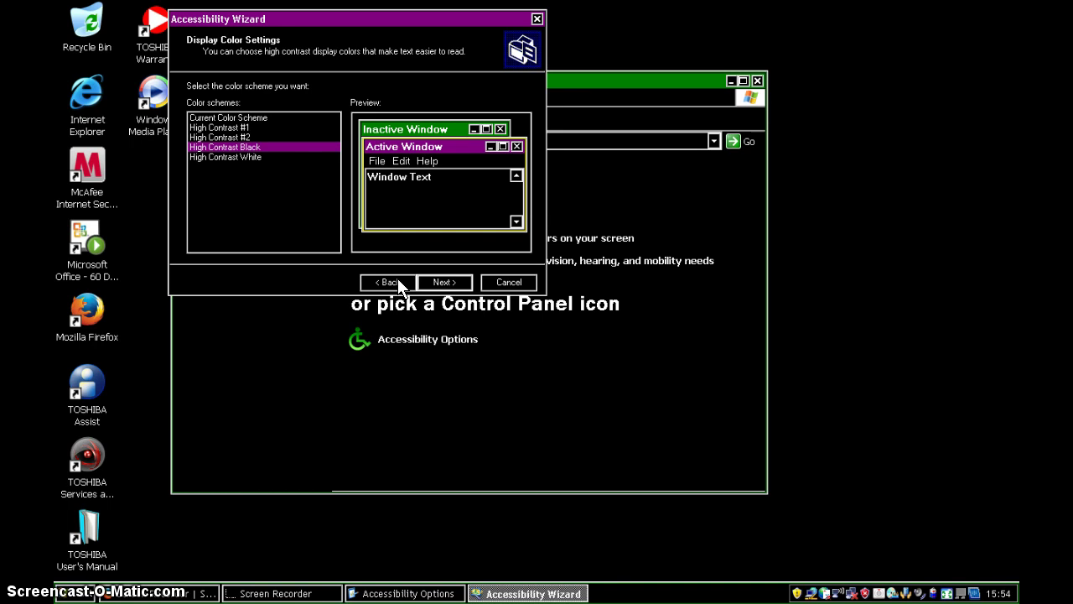
click(388, 281)
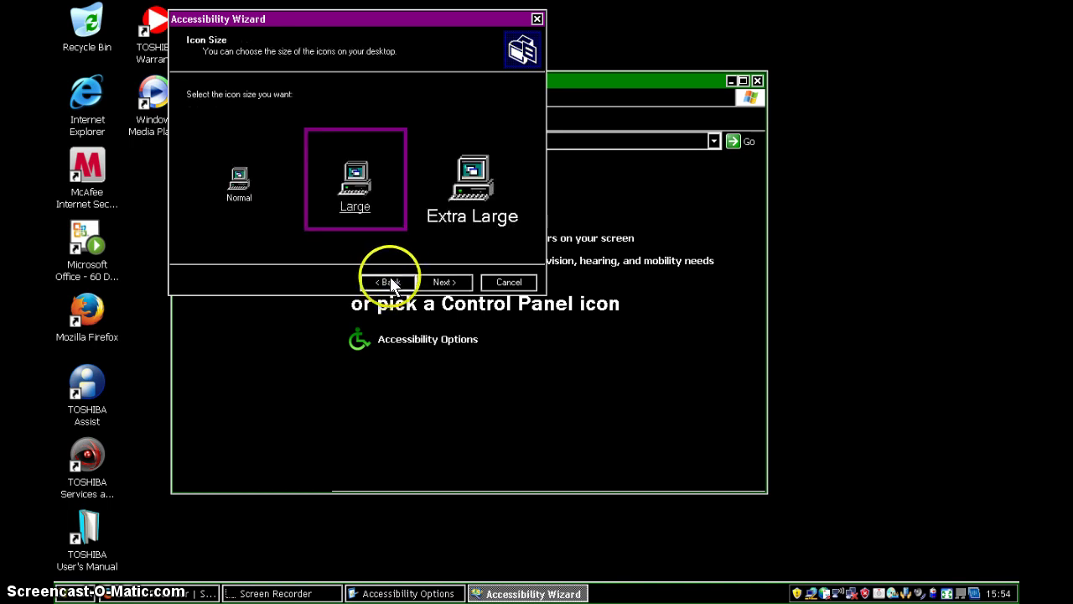
click(390, 282)
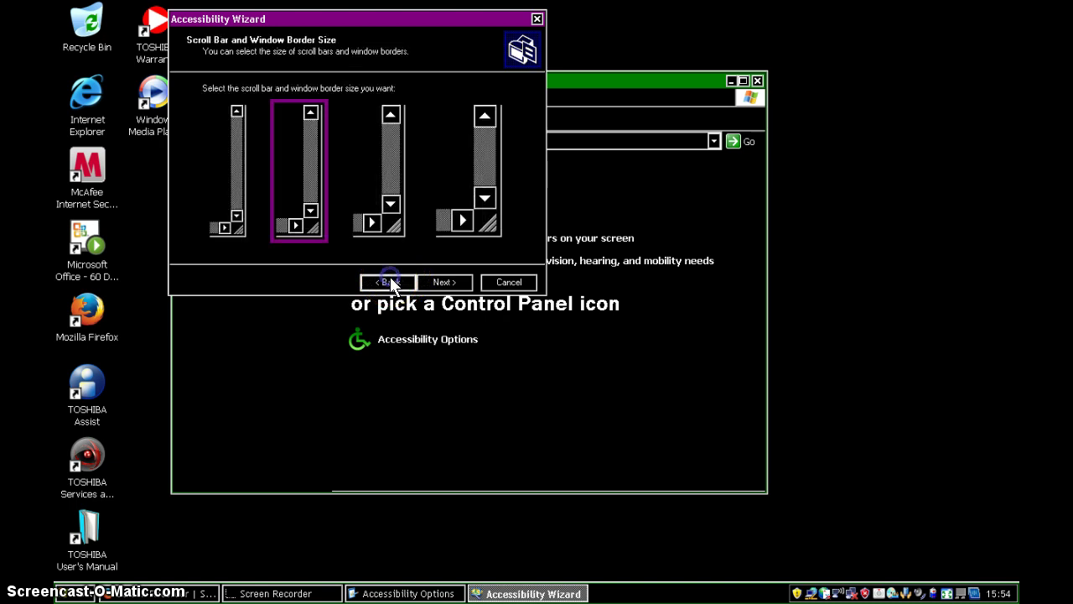
Step: Advance through icon size, colour scheme, mouse cursor and cursor settings to the Completing page
click(445, 282)
click(446, 282)
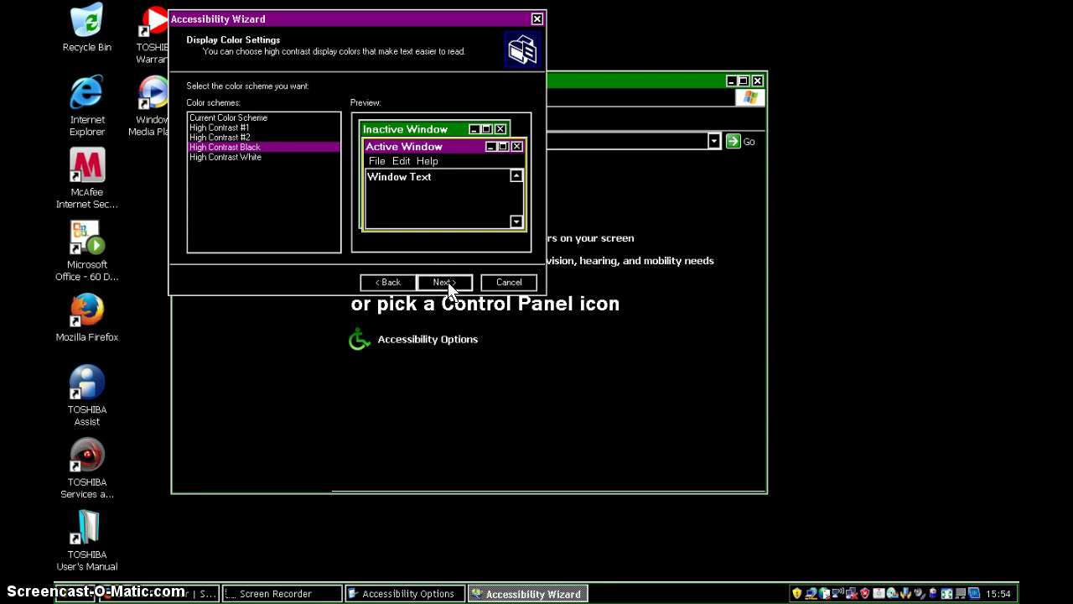
click(449, 285)
click(445, 282)
click(445, 283)
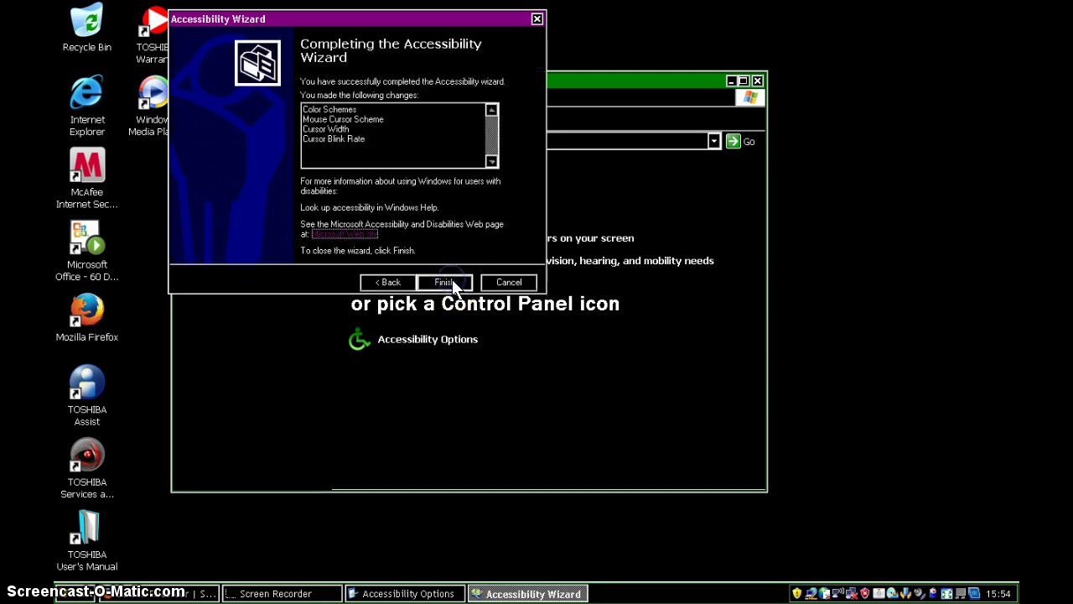
Step: Finish the Accessibility Wizard to apply High Contrast Black and the cursor changes
click(448, 285)
click(445, 285)
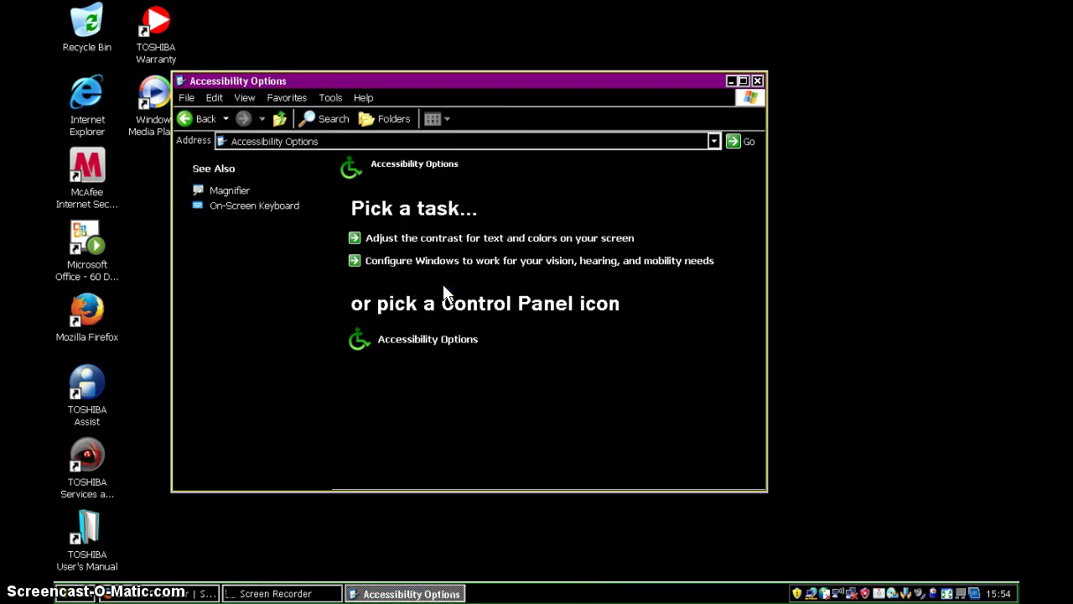